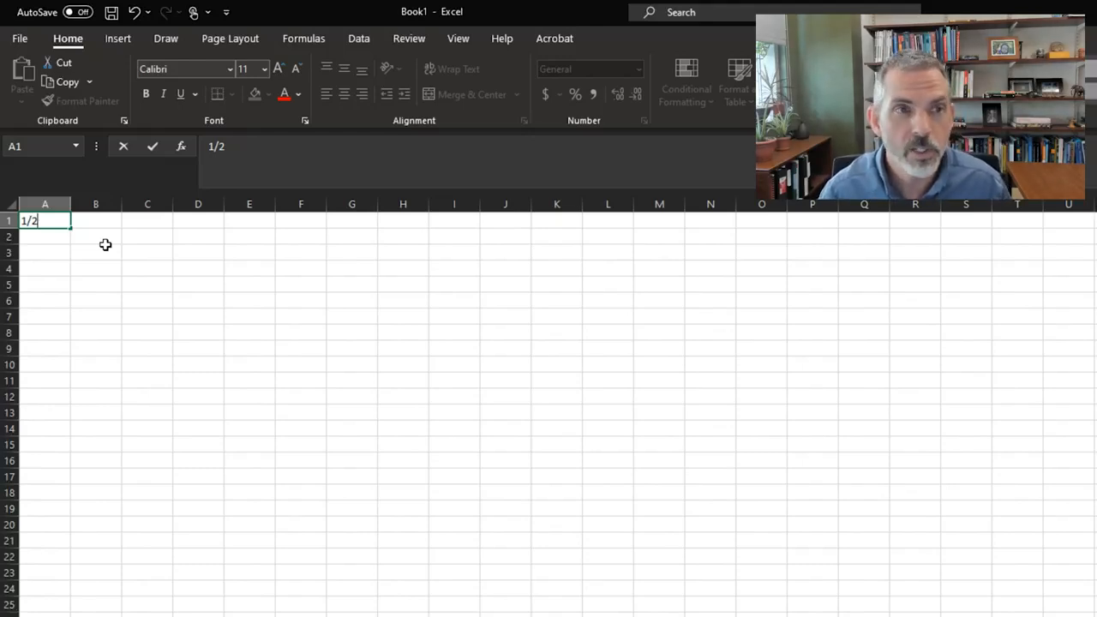
Enter 1/2 in cell A1 of the blank workbook
key("Tab")
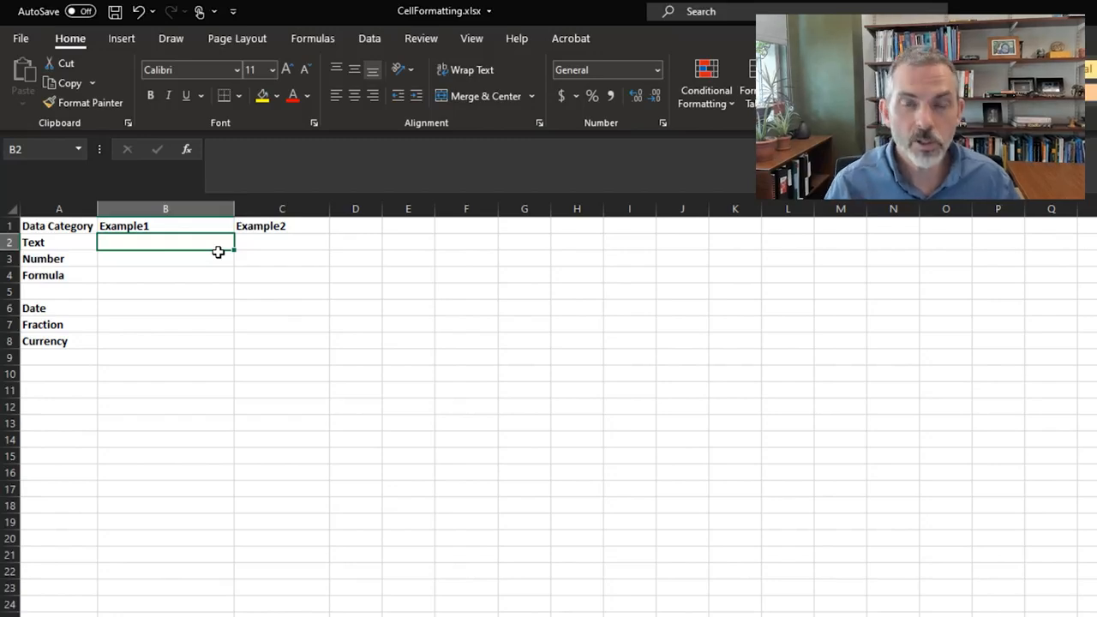
Enter January in cell B2 as the first Text example
type("Janr")
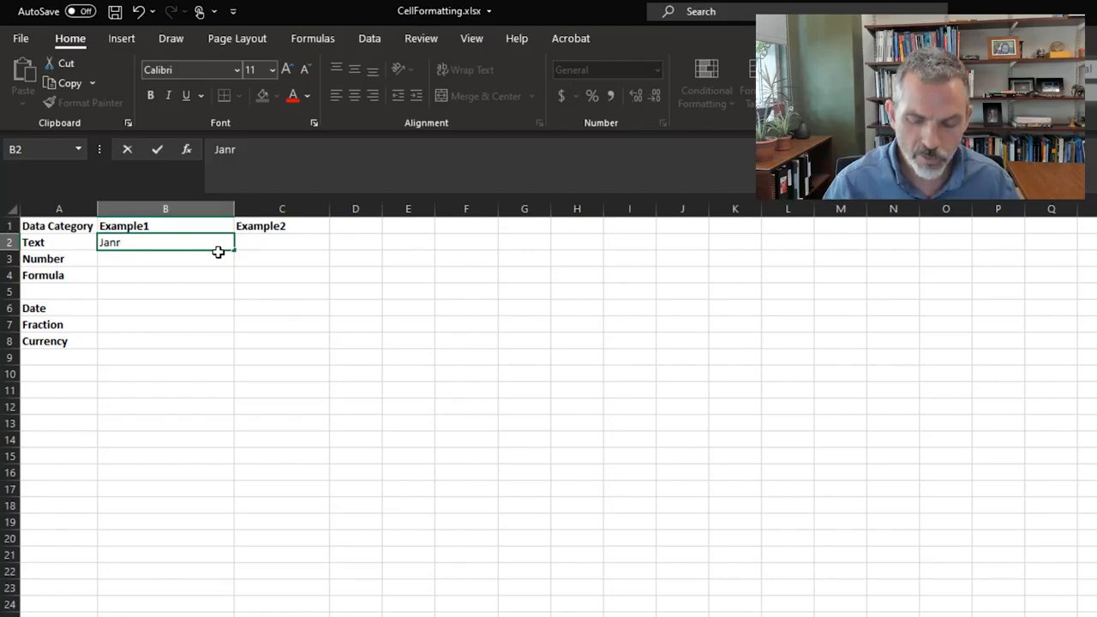
key("BackSpace")
type("uary")
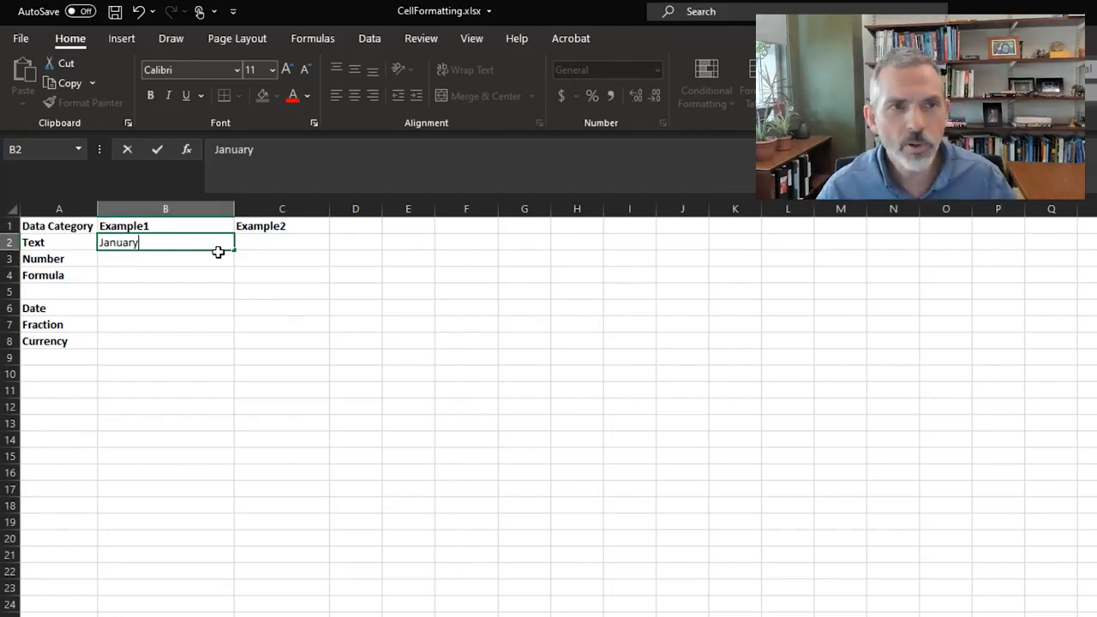
key("Tab")
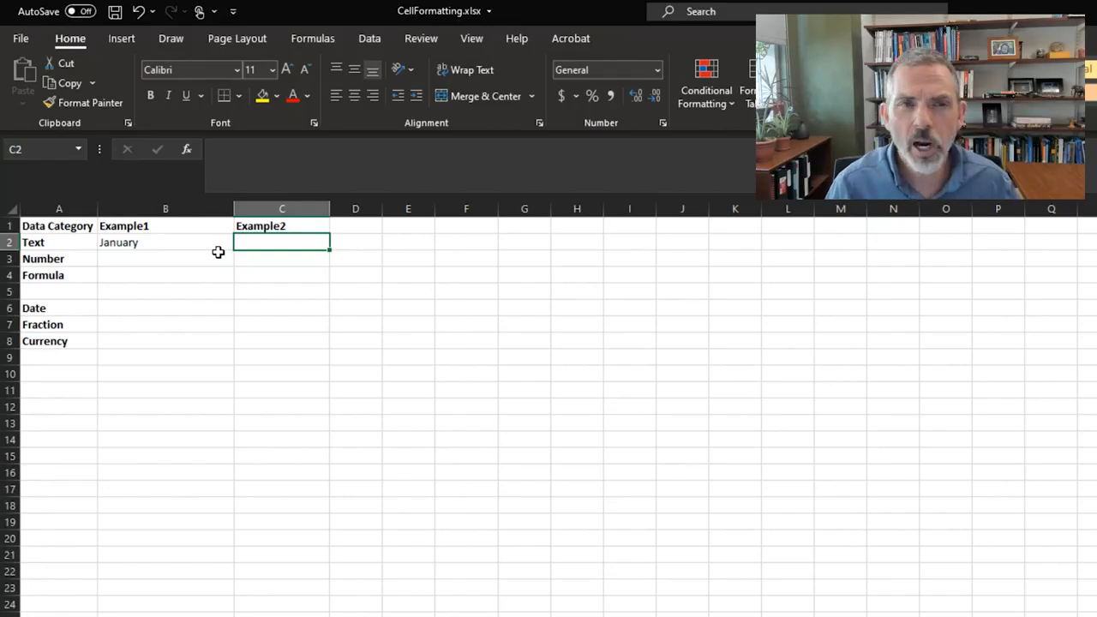
Enter a short sentence stating the presenter's first name in cell C2 as the second Text example
type("I my name is KEvin")
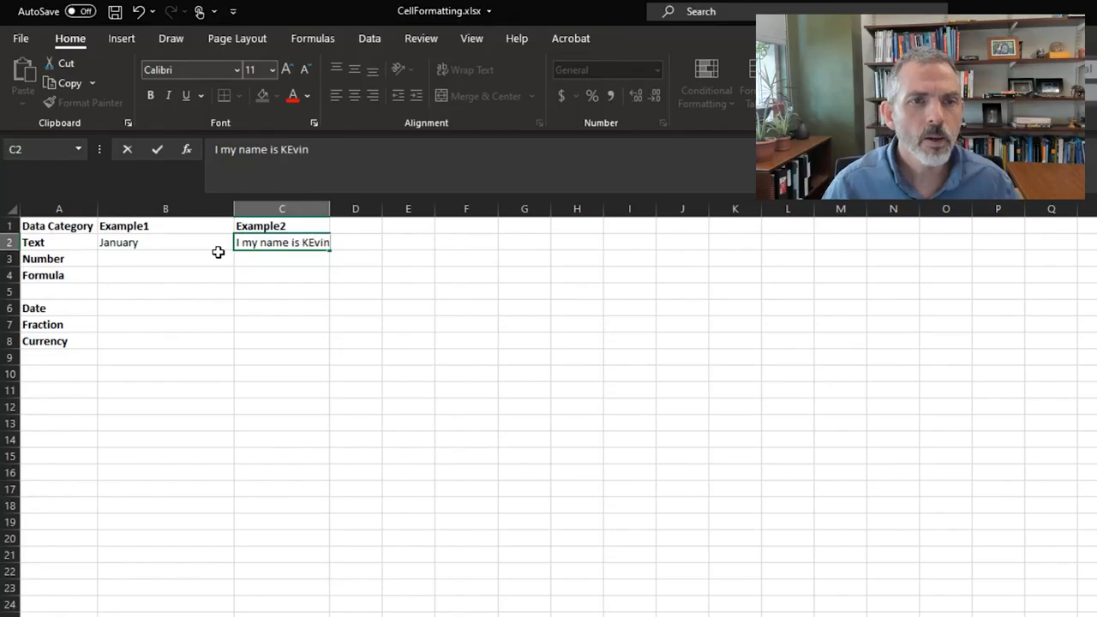
key("Left")
key("Left")
key("Down")
Fill the Number row with 51 in cell B3 and 30 in cell C3
left_click(218, 252)
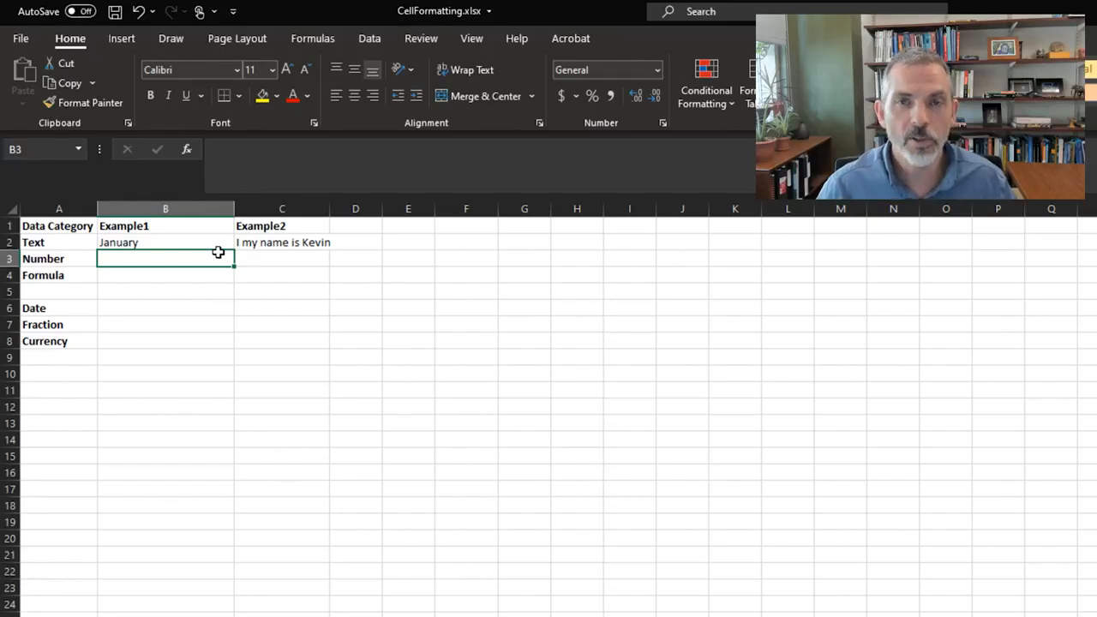
type("51")
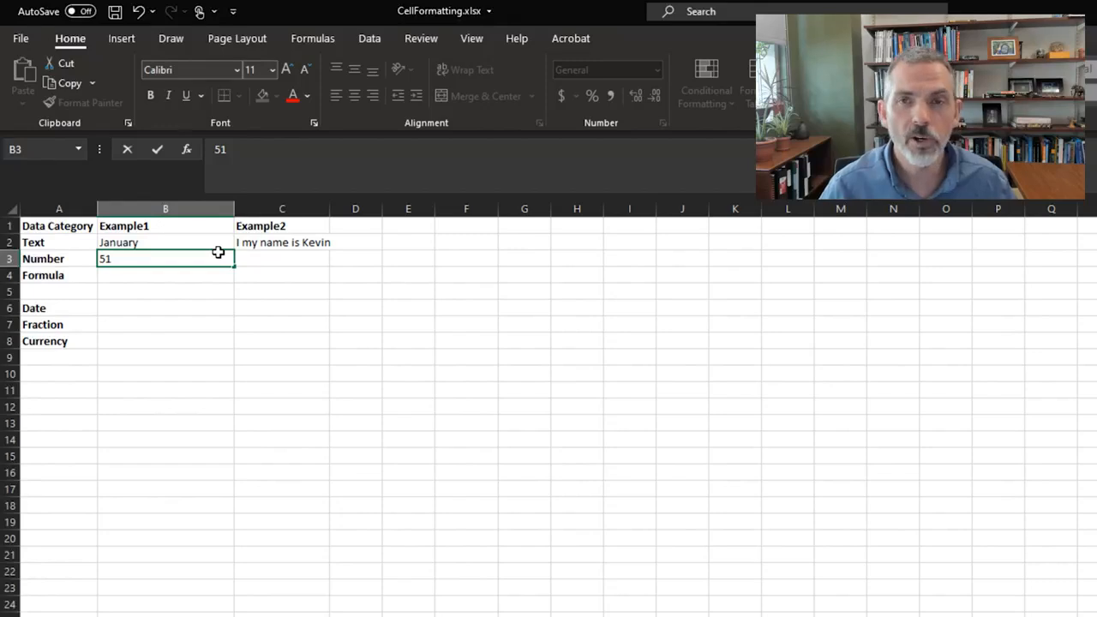
key("Tab")
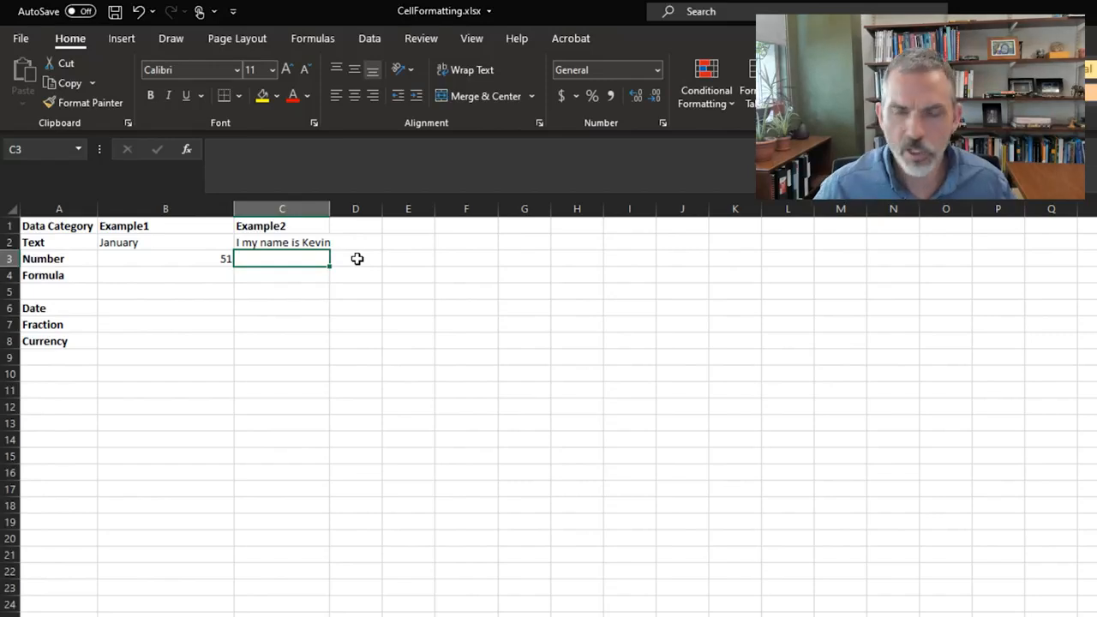
type("30")
key("Return")
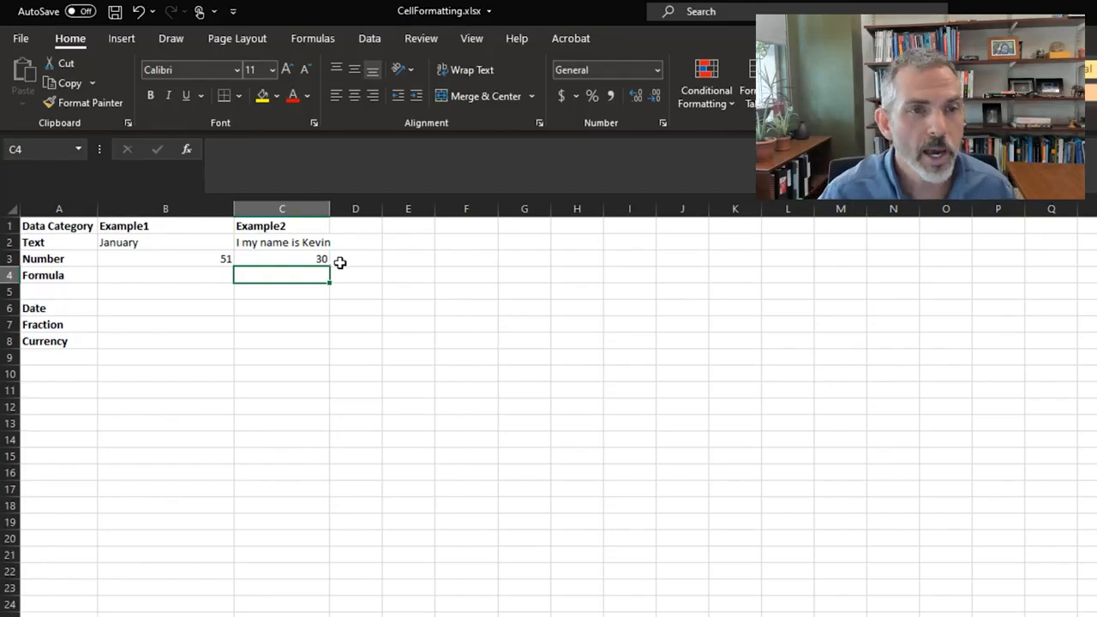
Enter the formula =51-30 in cell B4 as the first Formula example
left_click(149, 241)
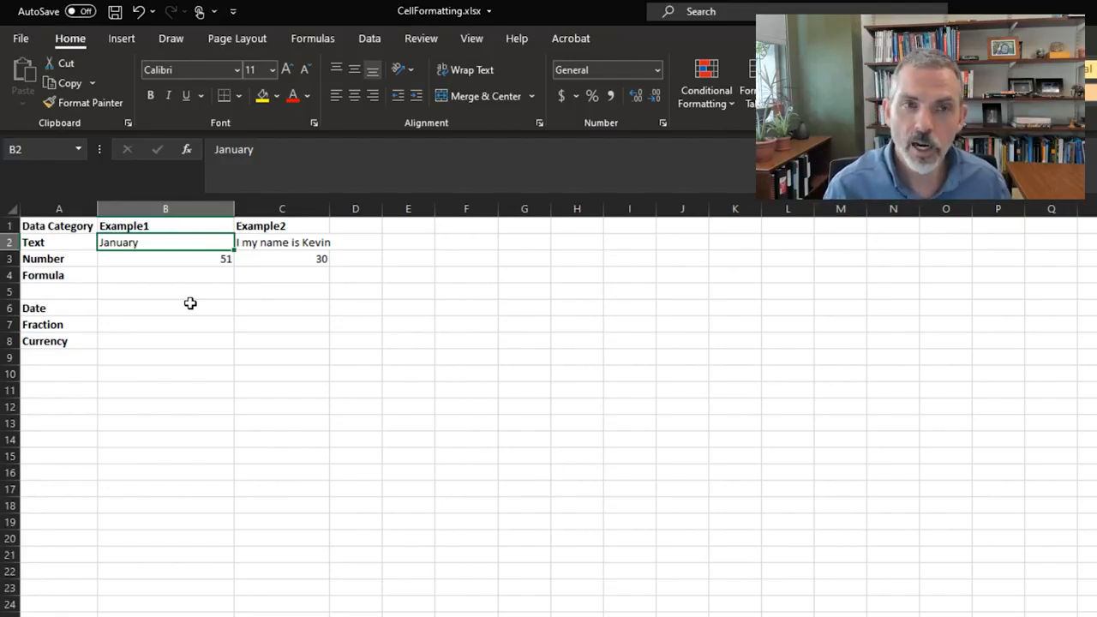
left_click(203, 259)
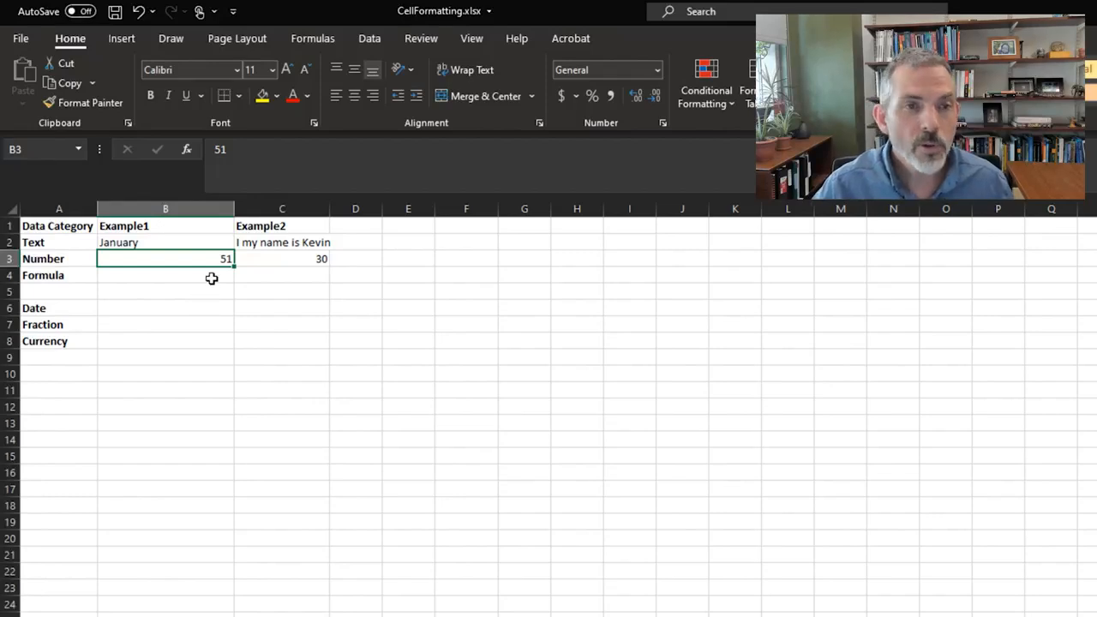
left_click(214, 276)
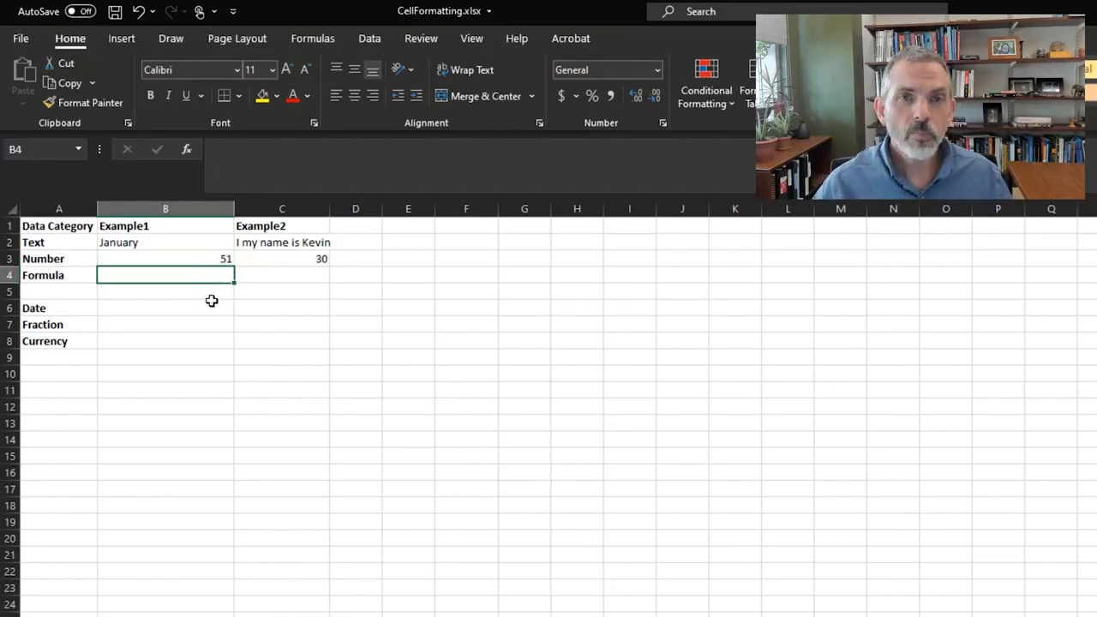
type("=")
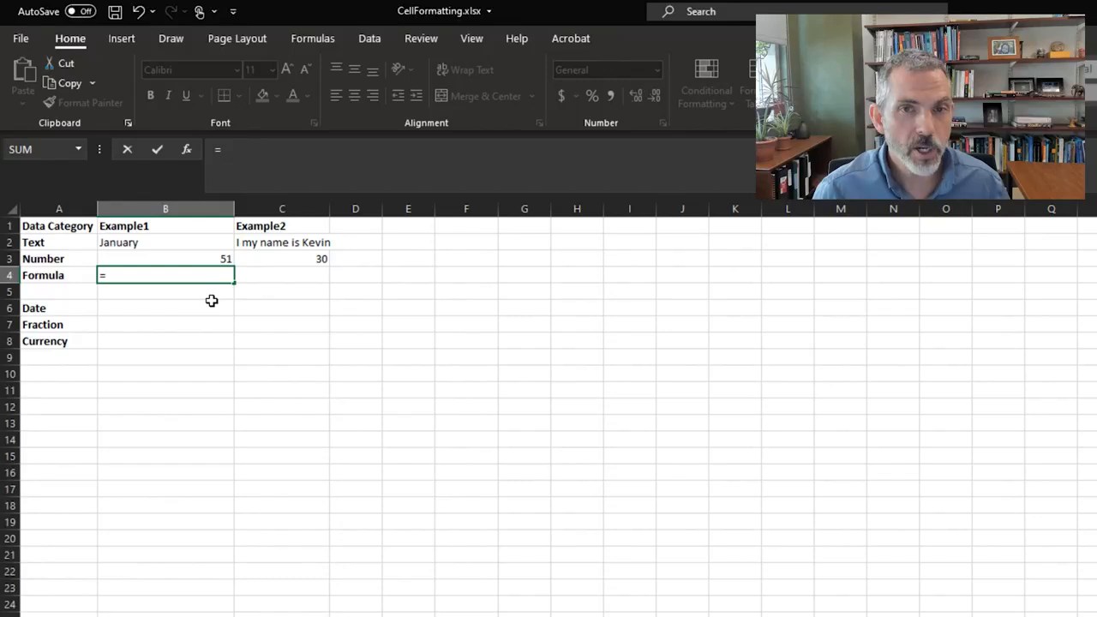
type("51-30")
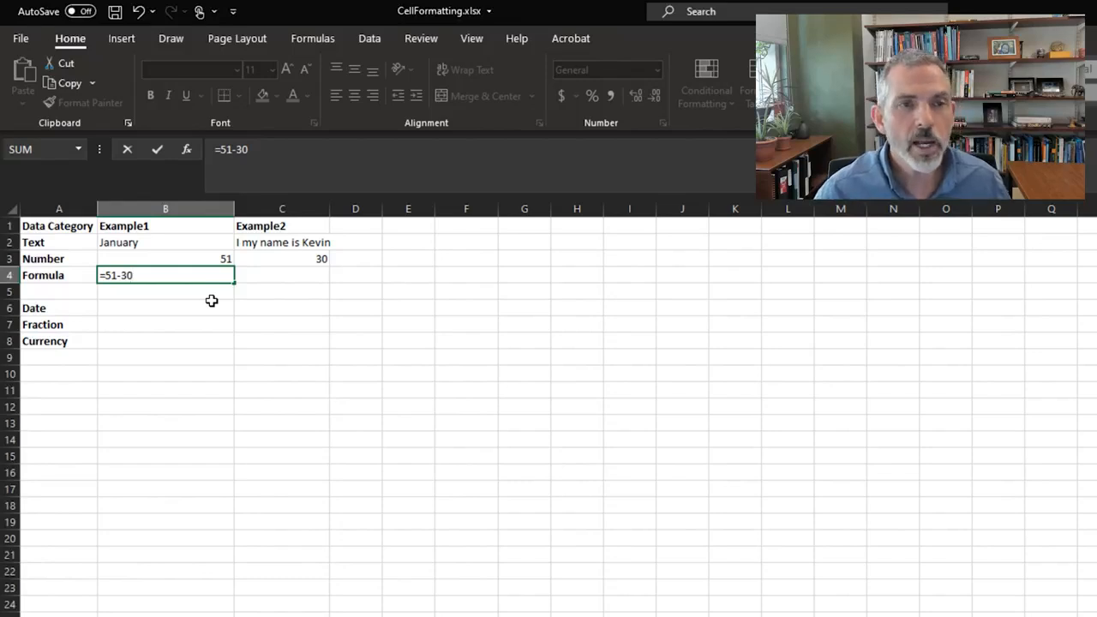
key("Tab")
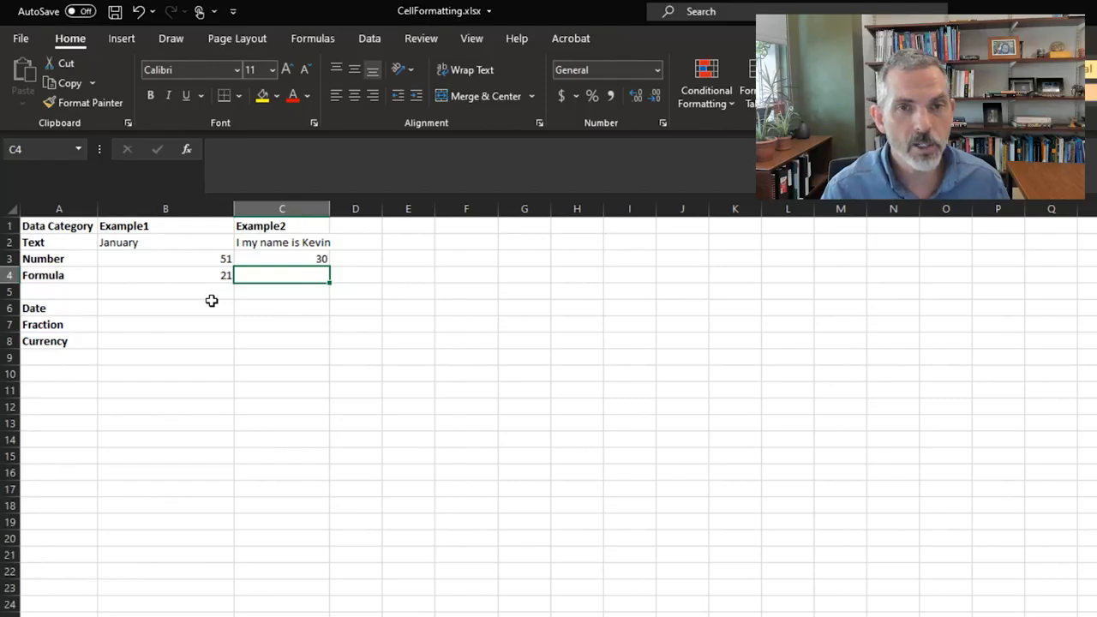
Enter the formula =B3-C3 in cell C4, referencing the two cells of the Number row
type("=")
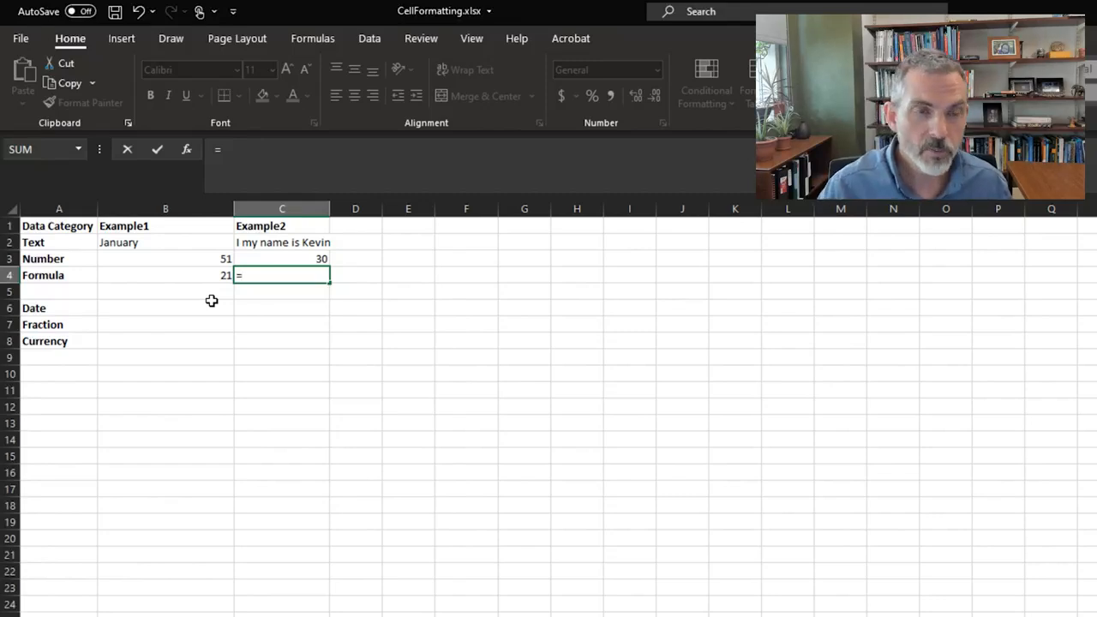
left_click(208, 258)
type("-")
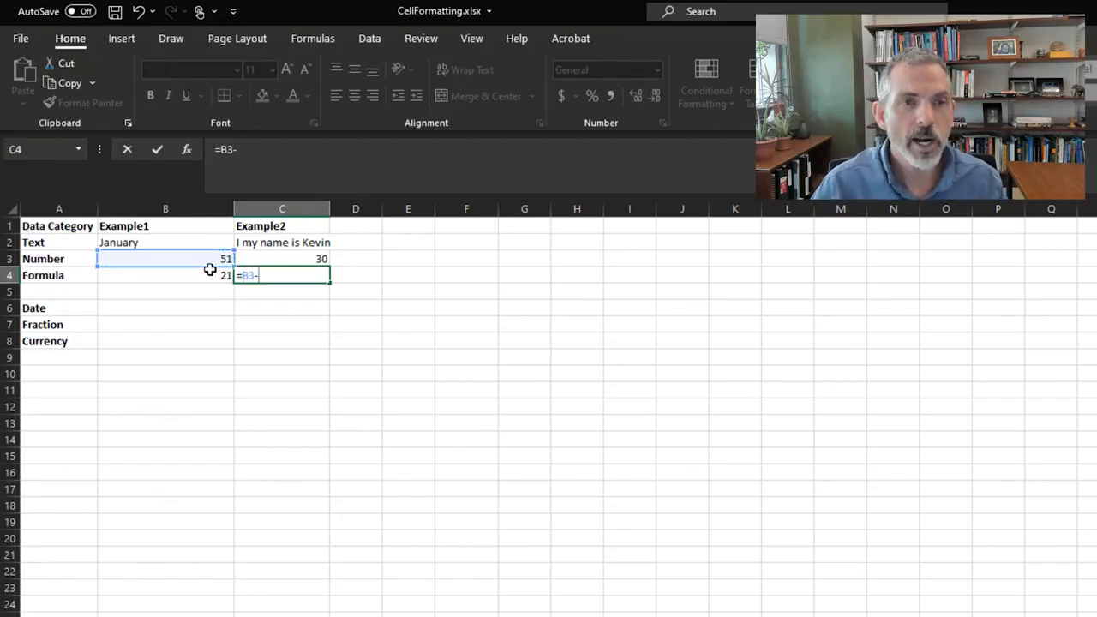
left_click(283, 254)
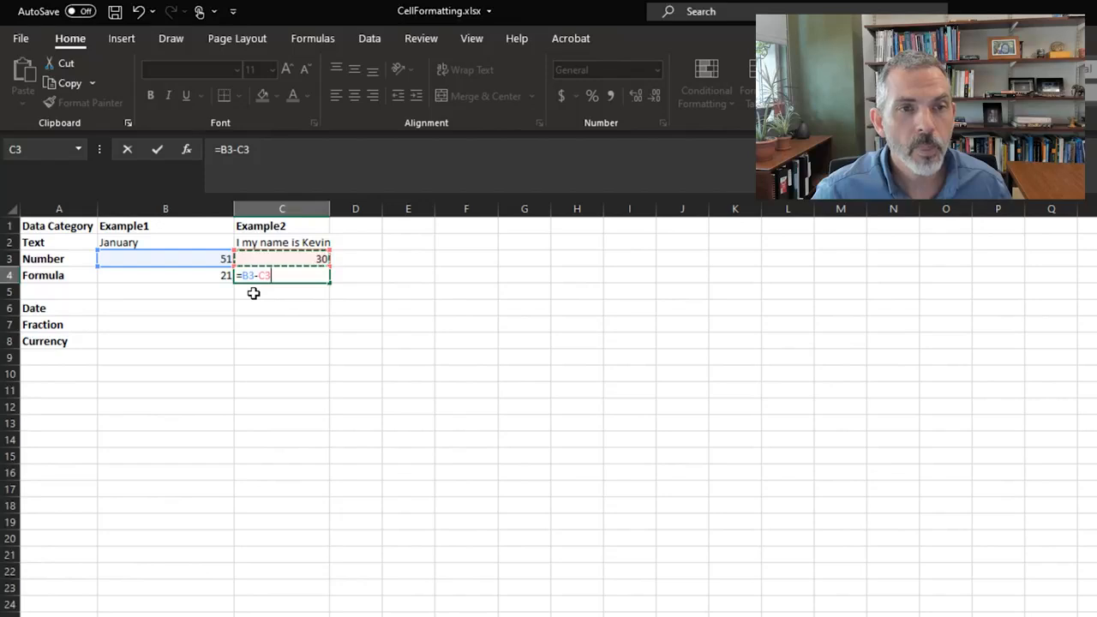
key("Return")
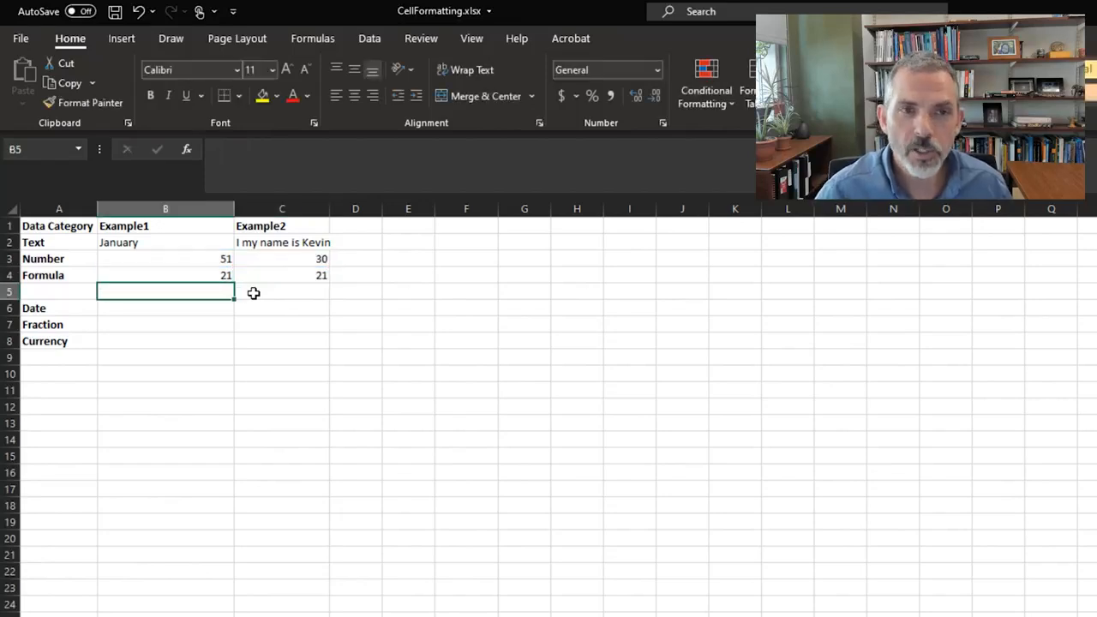
Inspect the formula behind cell C4 and its highlighted cell references, leaving the formula as is
left_click(267, 273)
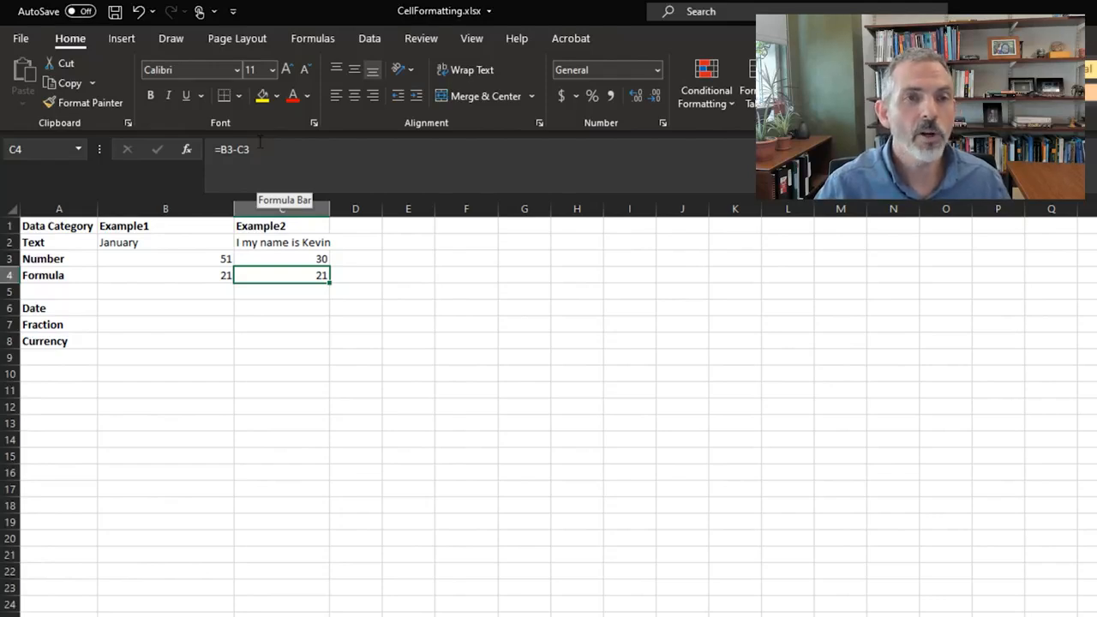
left_click(285, 158)
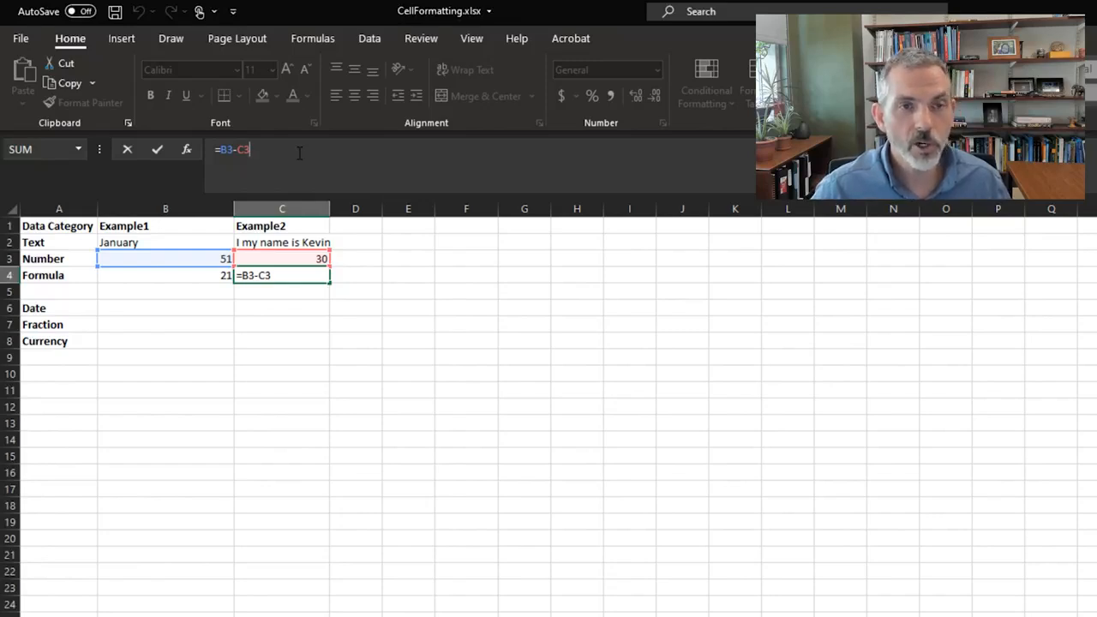
key("Return")
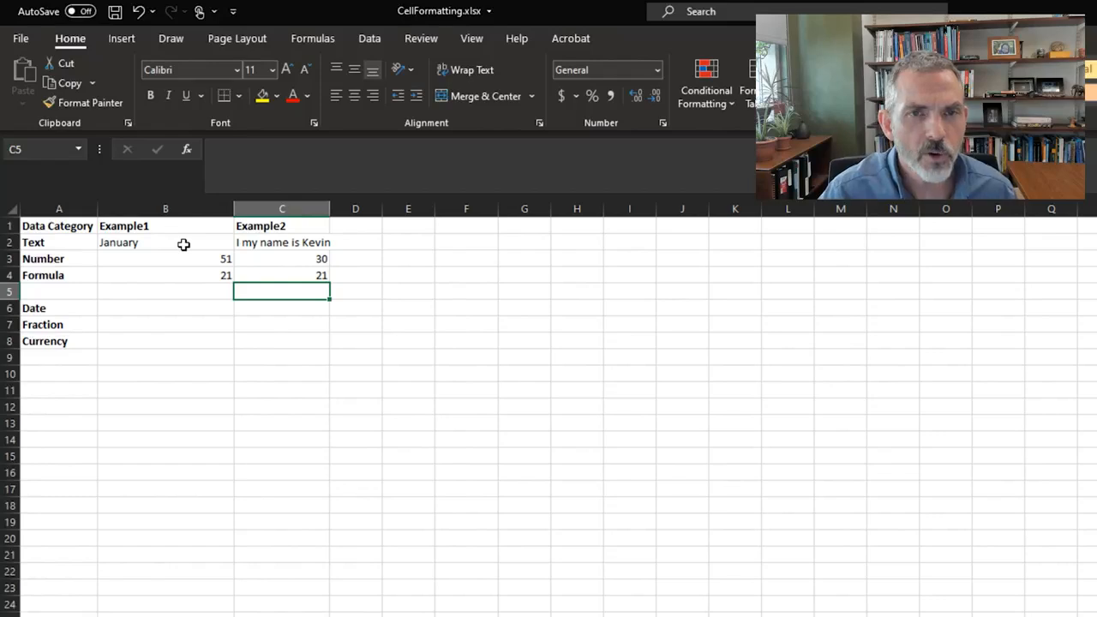
Check the number format category of the text cell B2 in the Format Cells dialog, keeping its format
left_click(182, 243)
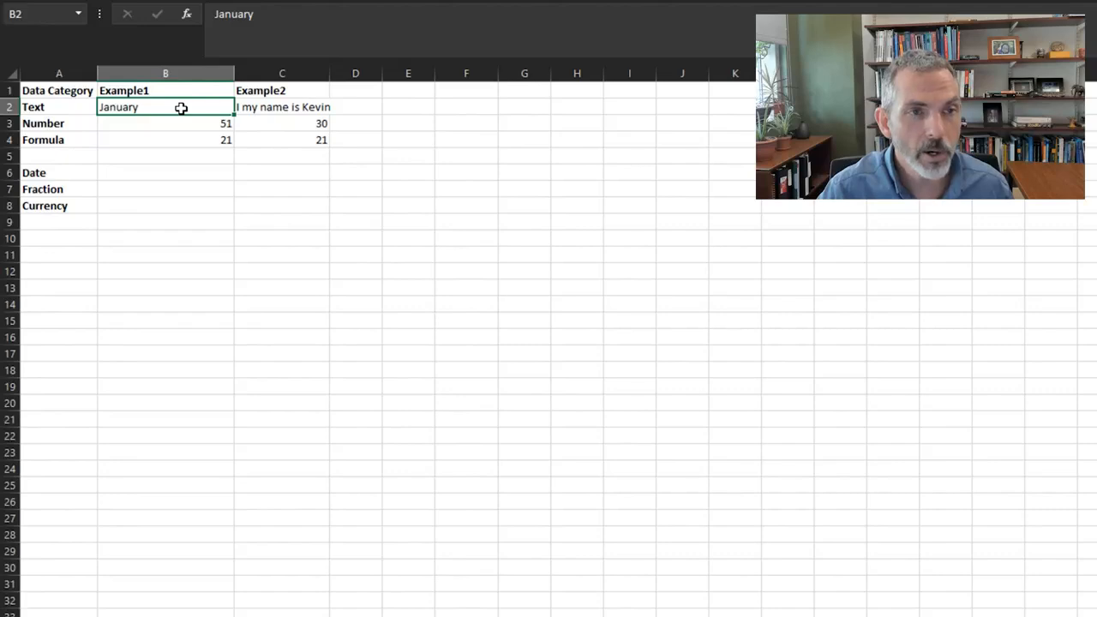
right_click(182, 108)
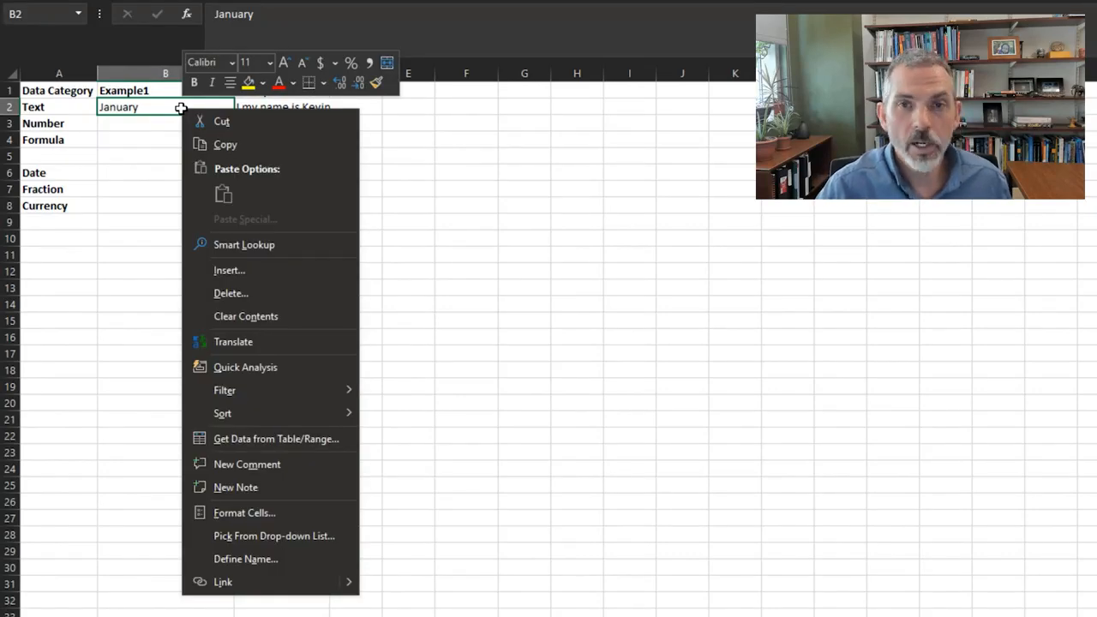
left_click(256, 512)
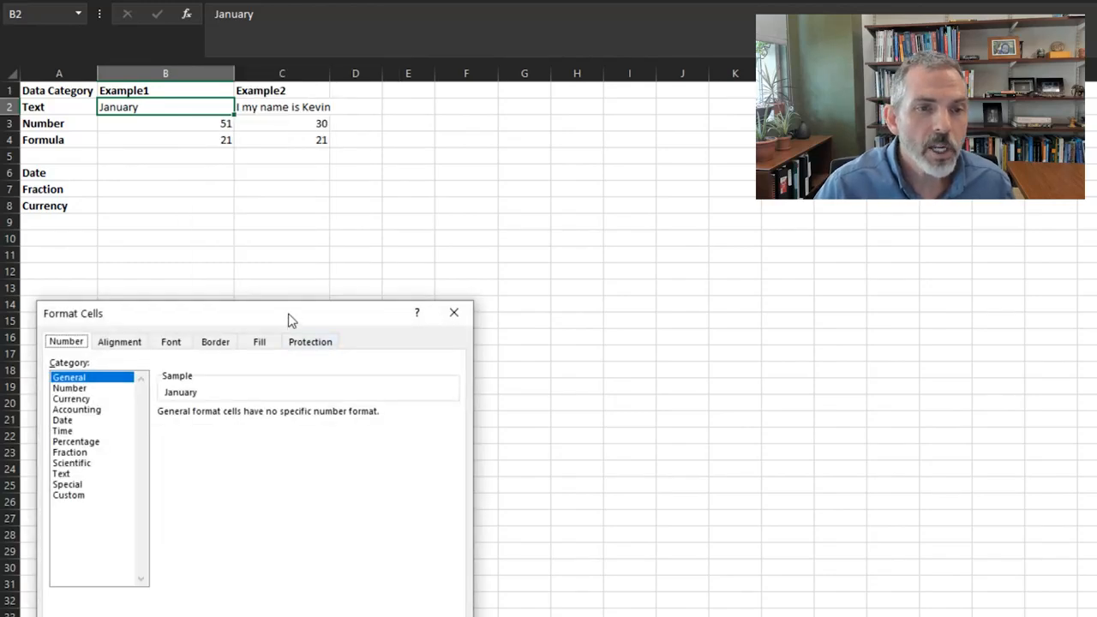
left_click_drag(289, 318, 290, 217)
left_click_drag(427, 218, 535, 130)
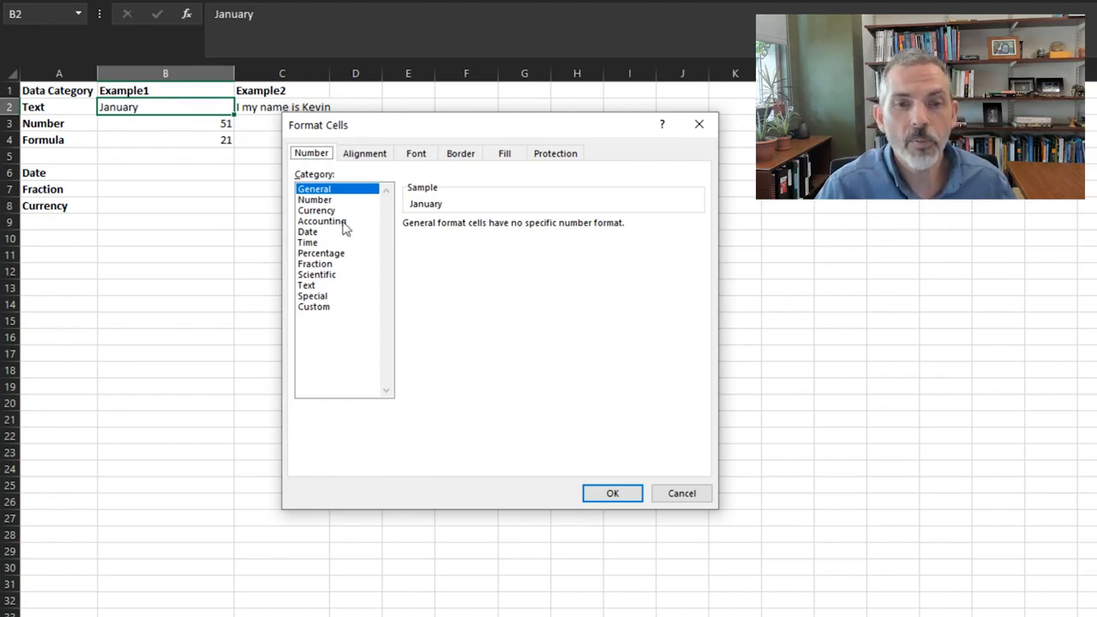
left_click(610, 494)
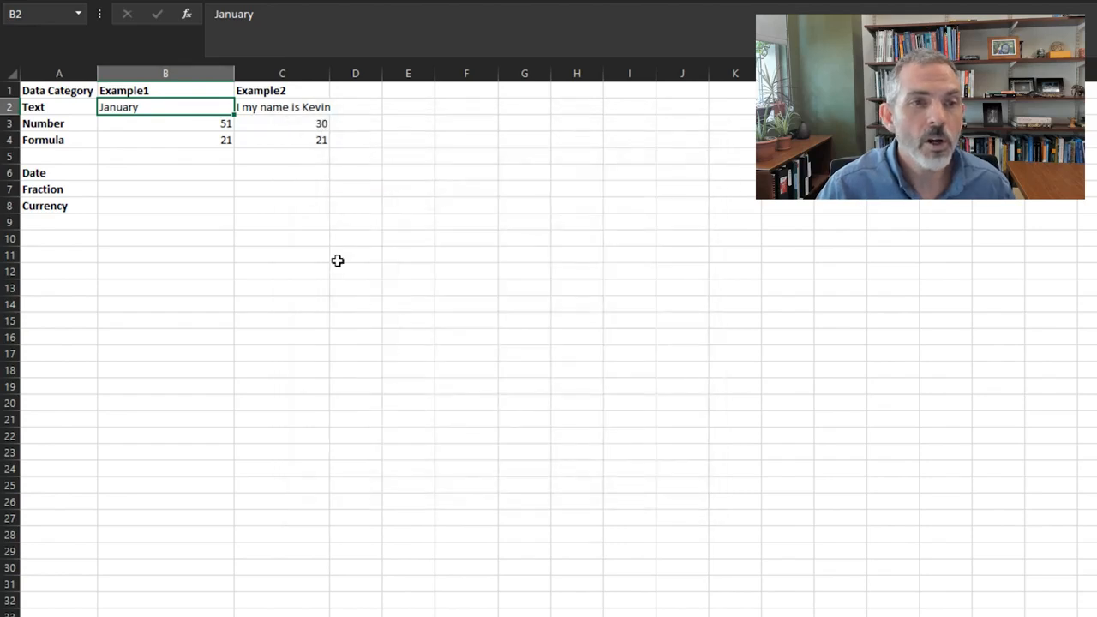
Check the number format category of the number cell B3 in the Format Cells dialog, keeping its format
left_click(203, 123)
right_click(202, 124)
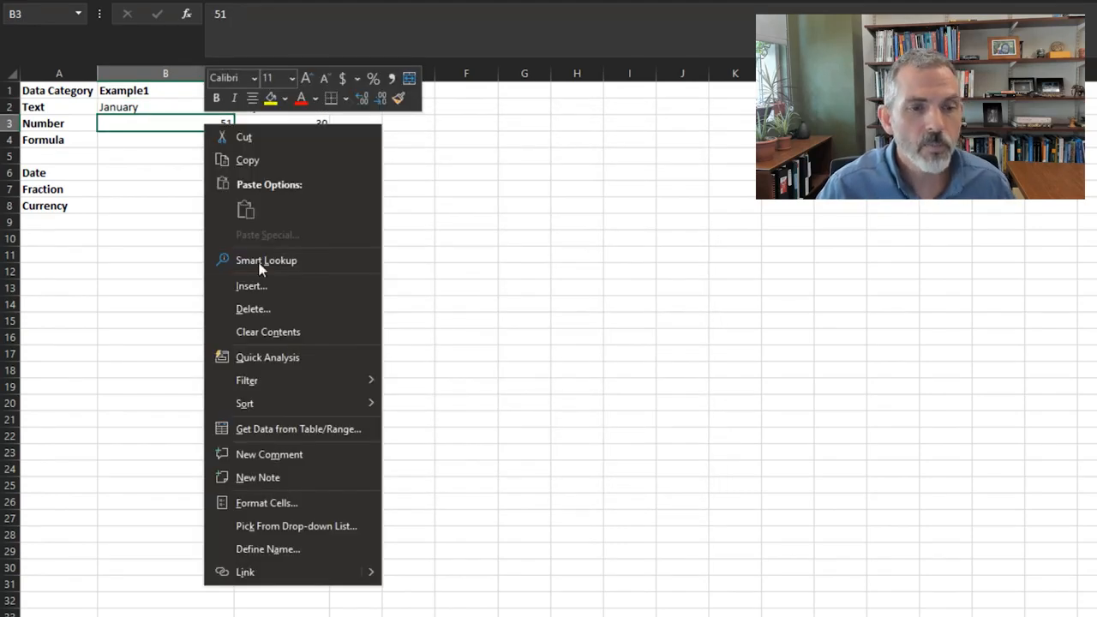
left_click(283, 504)
left_click_drag(351, 301, 568, 109)
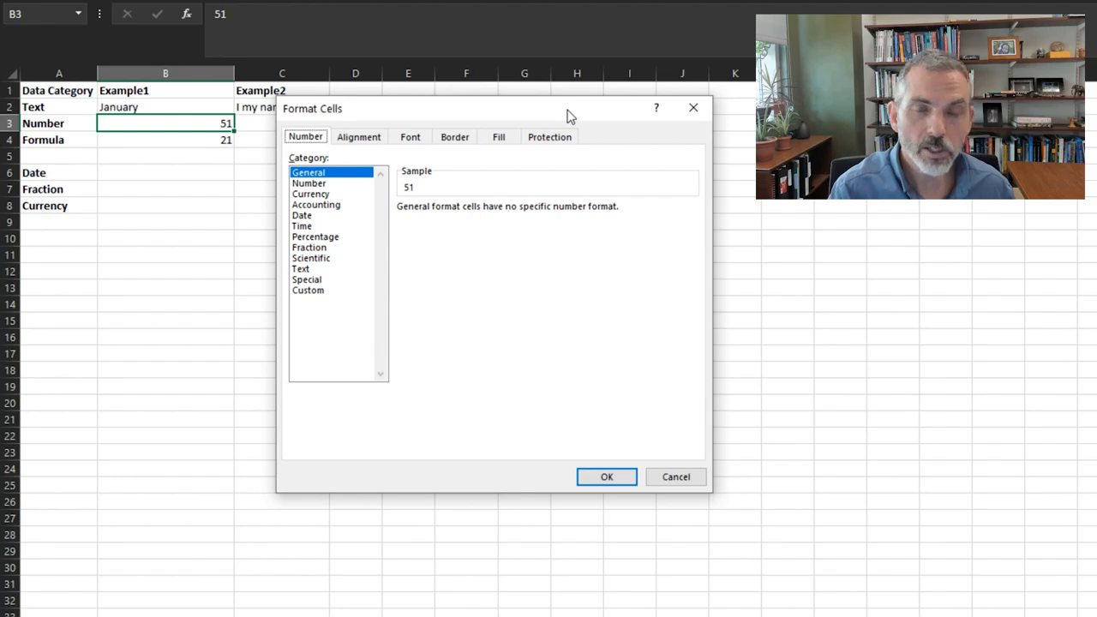
left_click(610, 476)
Check the number format category of the formula cell B4 in the Format Cells dialog, keeping its format
left_click(217, 143)
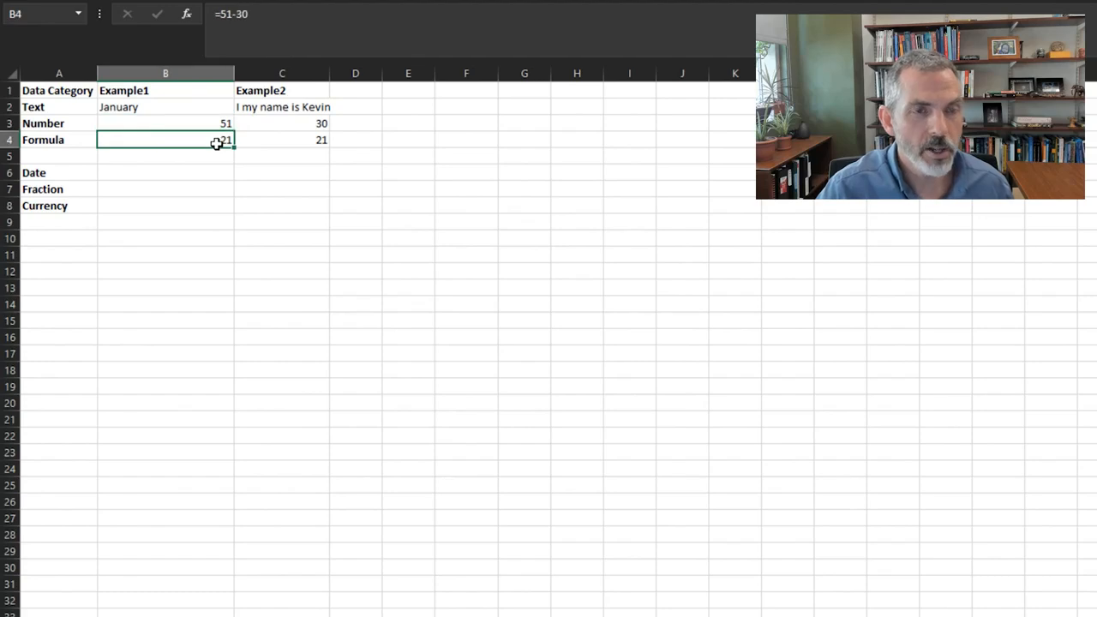
right_click(217, 144)
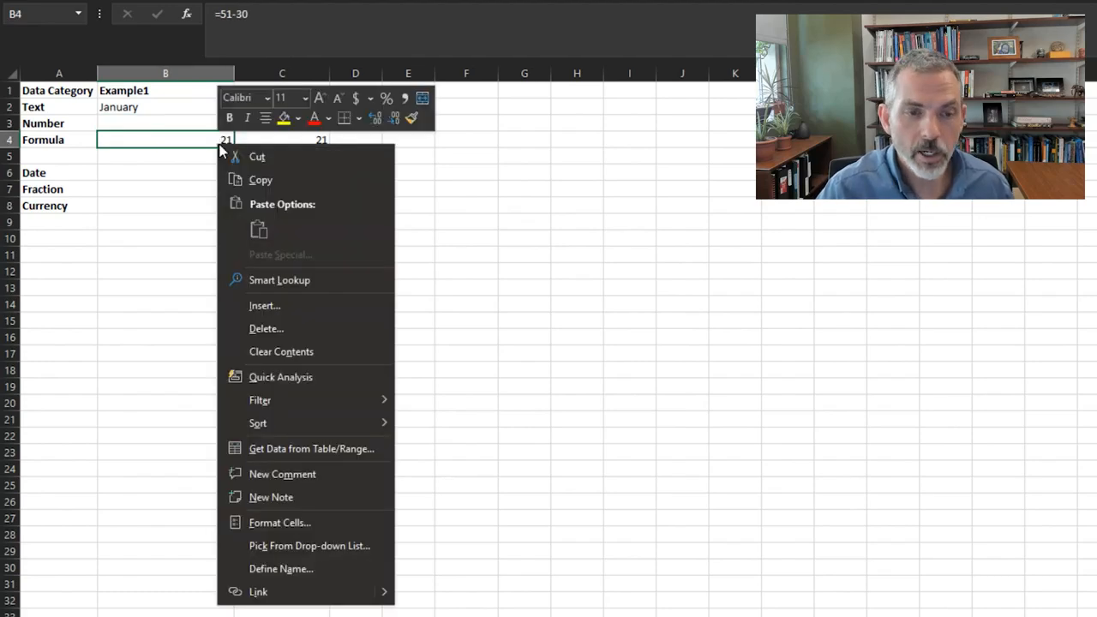
left_click(284, 519)
left_click_drag(330, 321, 591, 90)
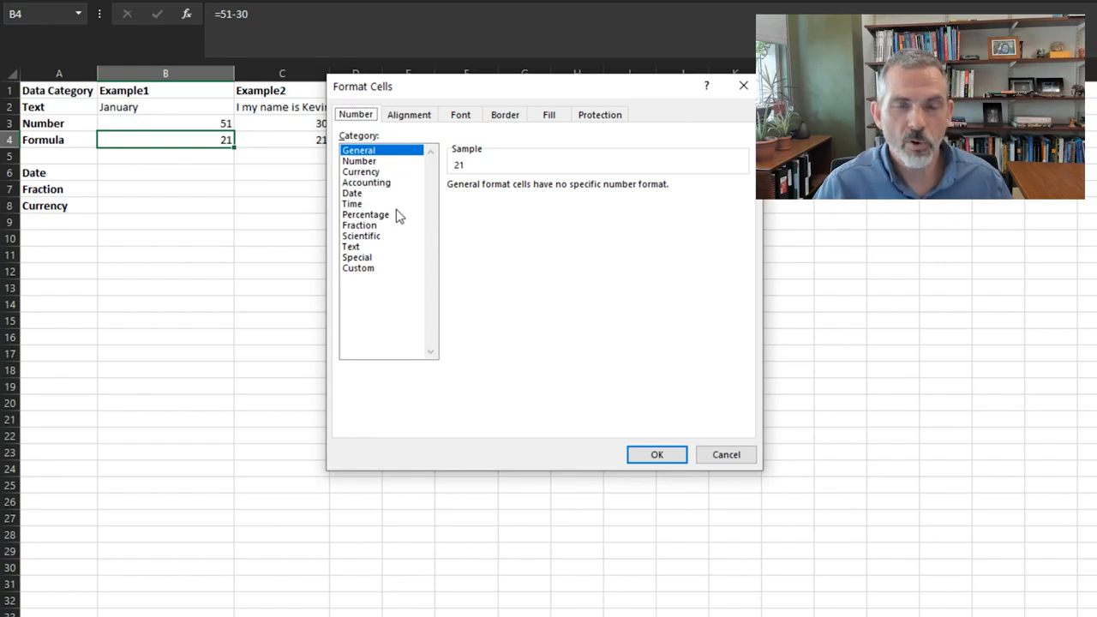
left_click(680, 457)
Enter the date 1/1/2021 in cell B6 as the first Date example
left_click(152, 172)
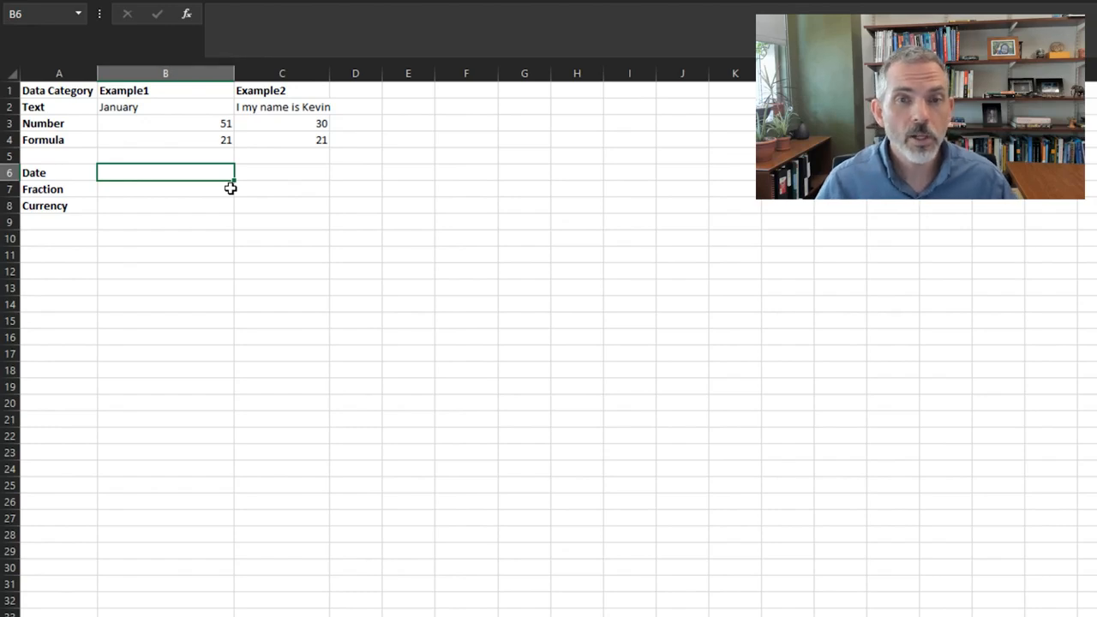
type("1/1/2021")
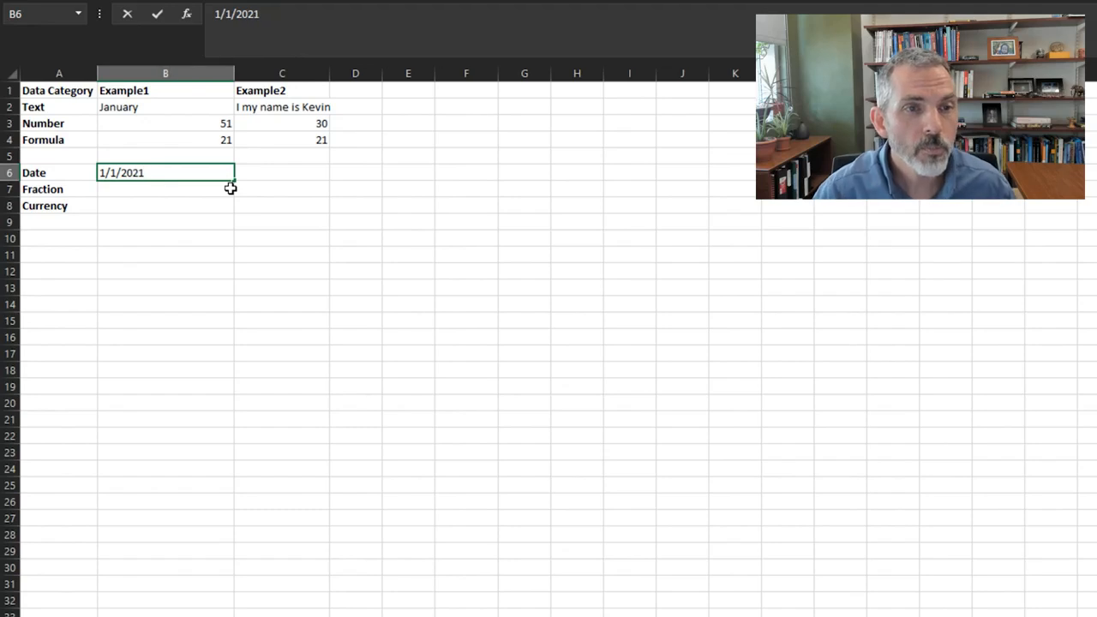
key("Tab")
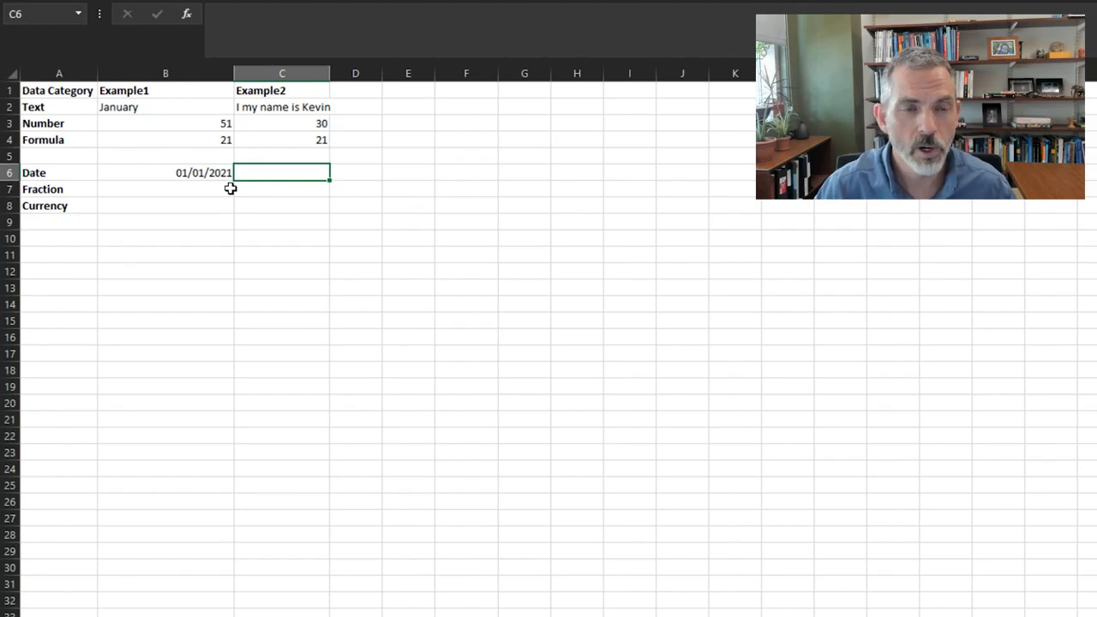
Format the date in cell B6 with the long date type *Wednesday, March 14, 2012
left_click(201, 171)
right_click(202, 170)
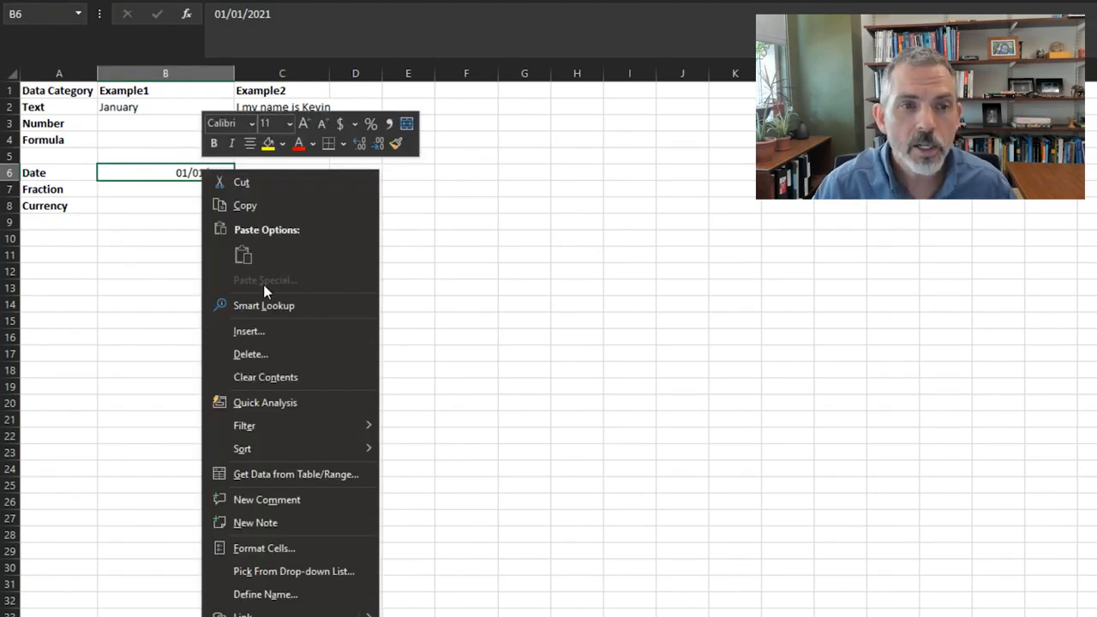
left_click(311, 549)
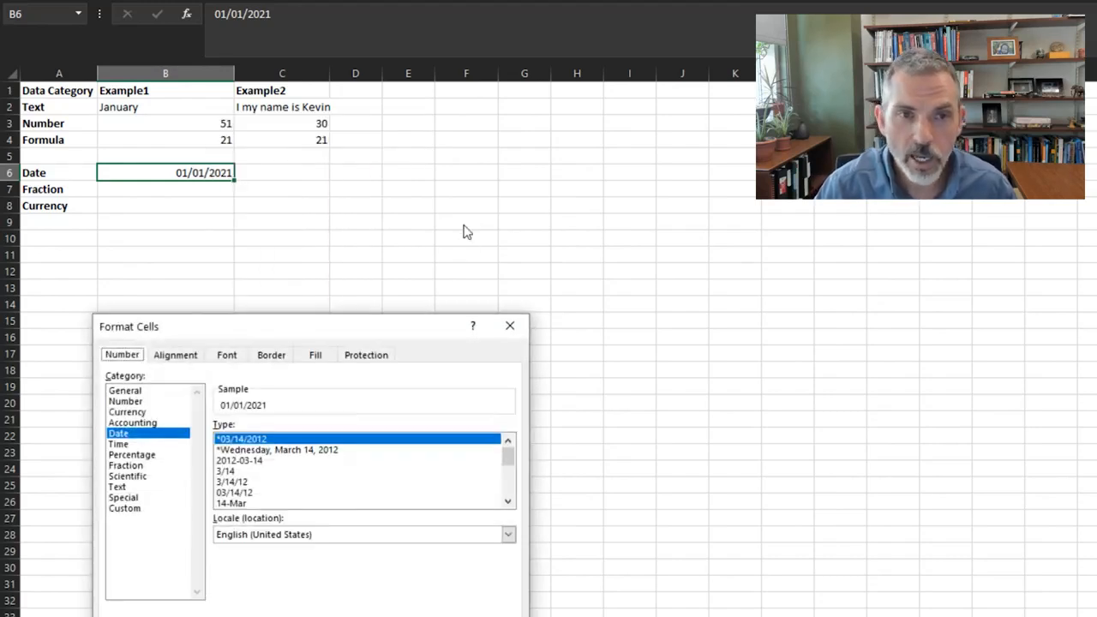
left_click_drag(417, 316, 592, 158)
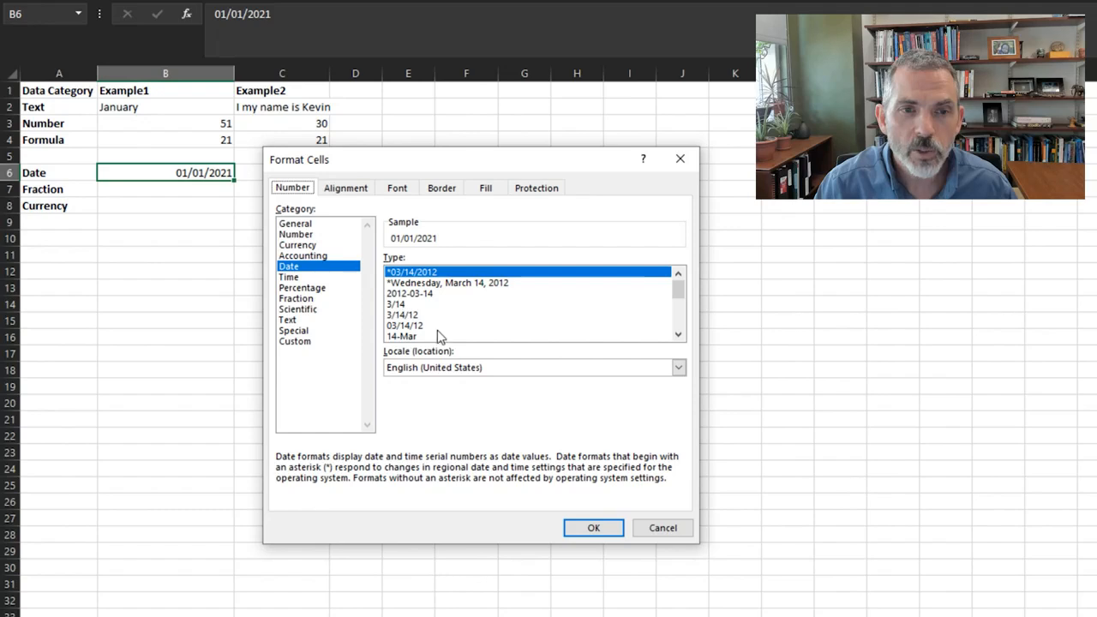
left_click(463, 285)
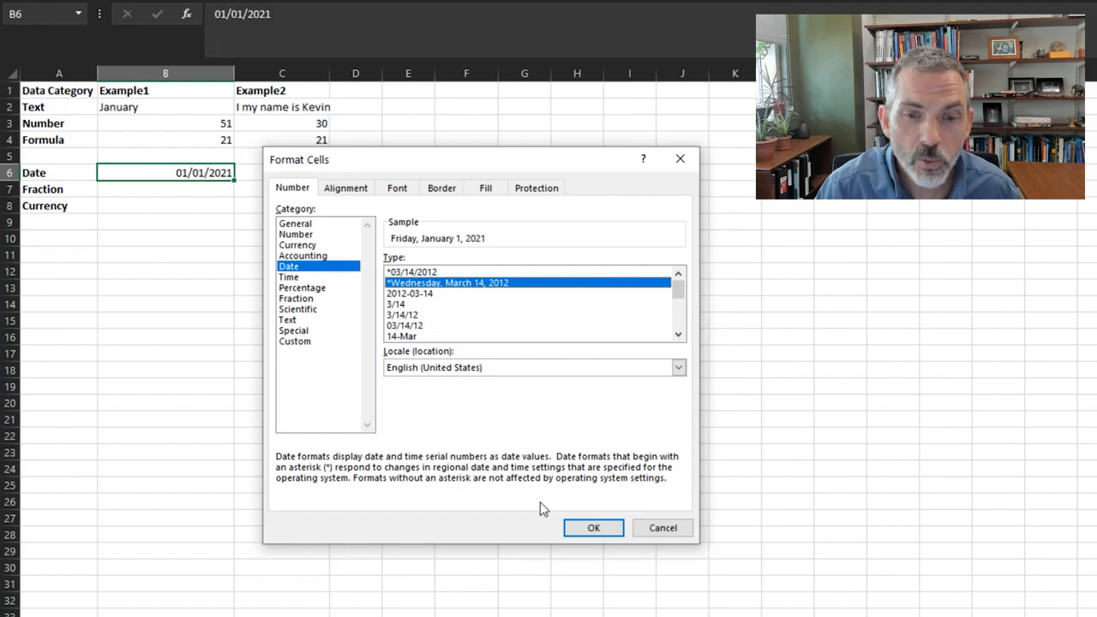
left_click(583, 530)
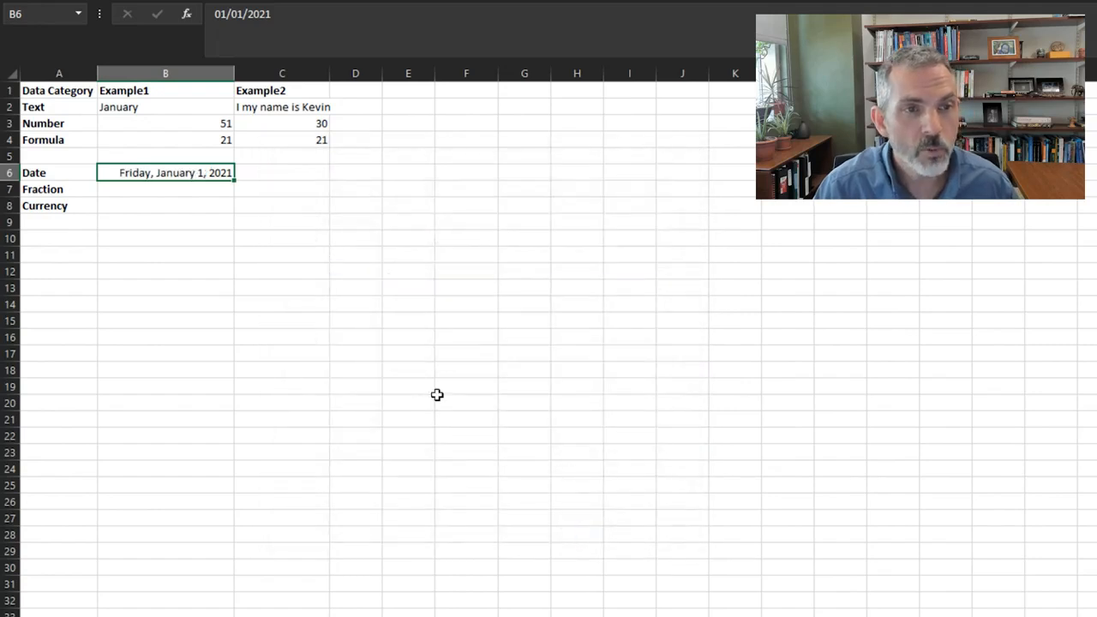
Check the number format category and date type of cell B6 in the Format Cells dialog, keeping its format
right_click(209, 172)
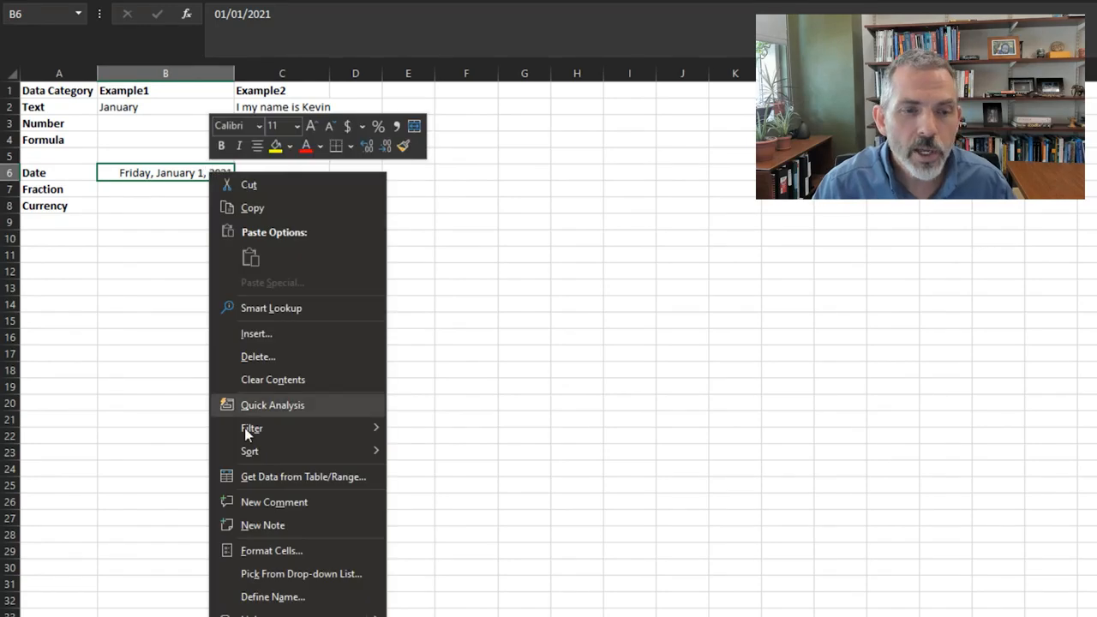
left_click(265, 550)
left_click_drag(361, 337, 613, 202)
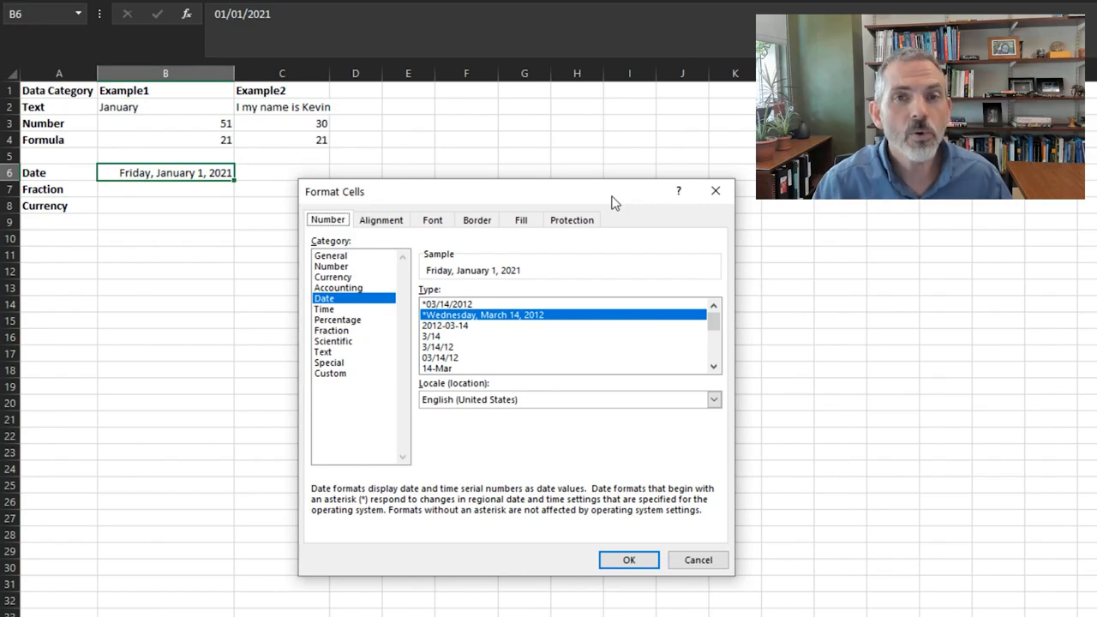
left_click(644, 564)
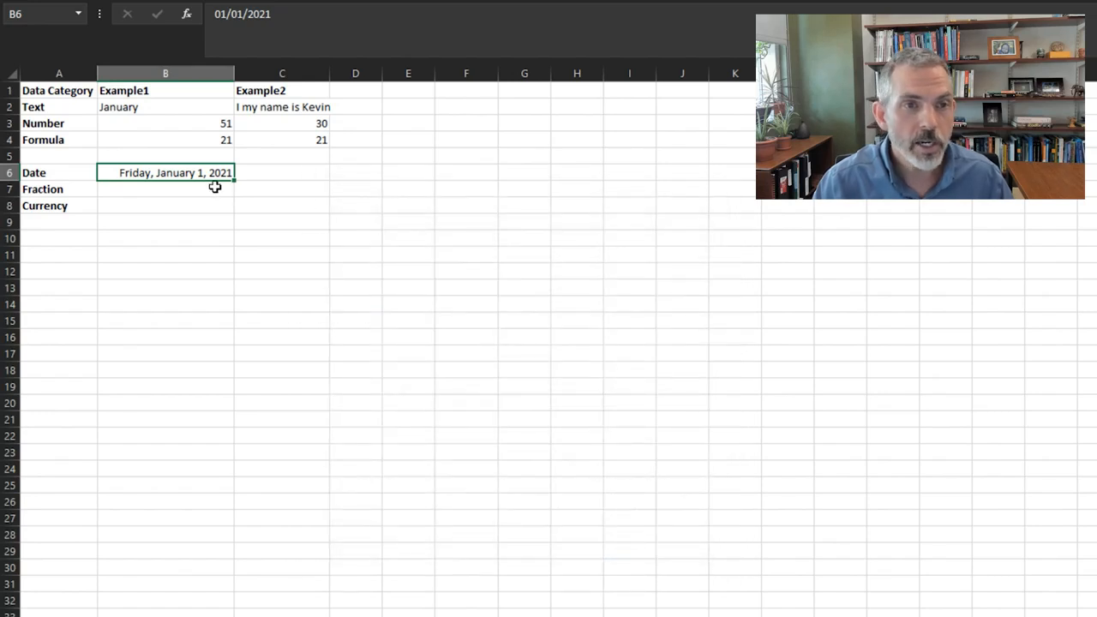
Replace the date in cell B6 with the plain number 23
key("Delete")
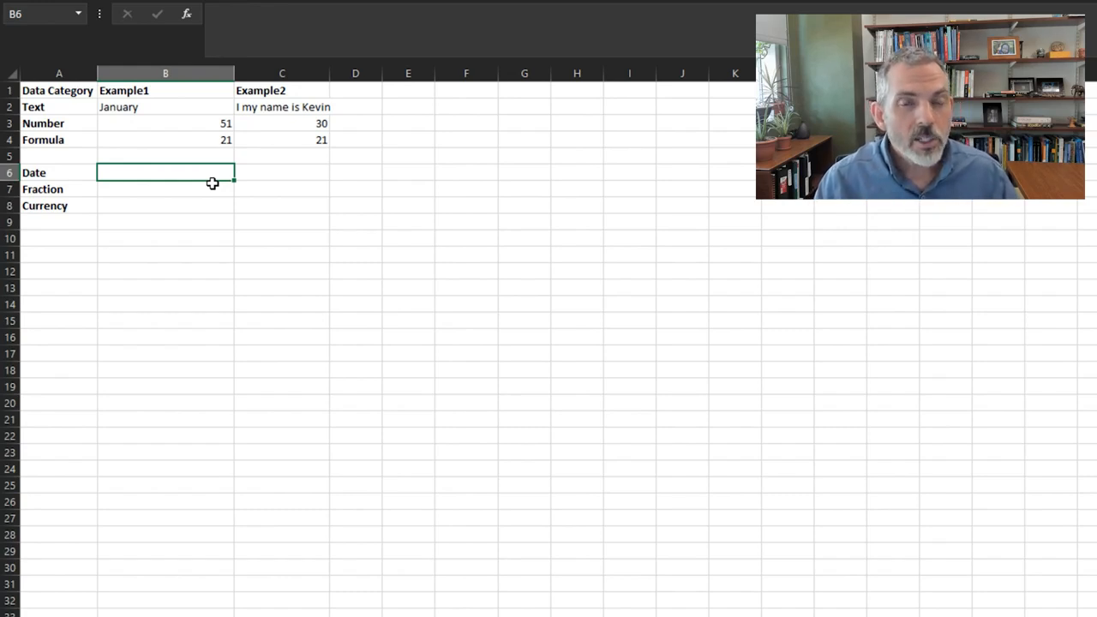
type("23")
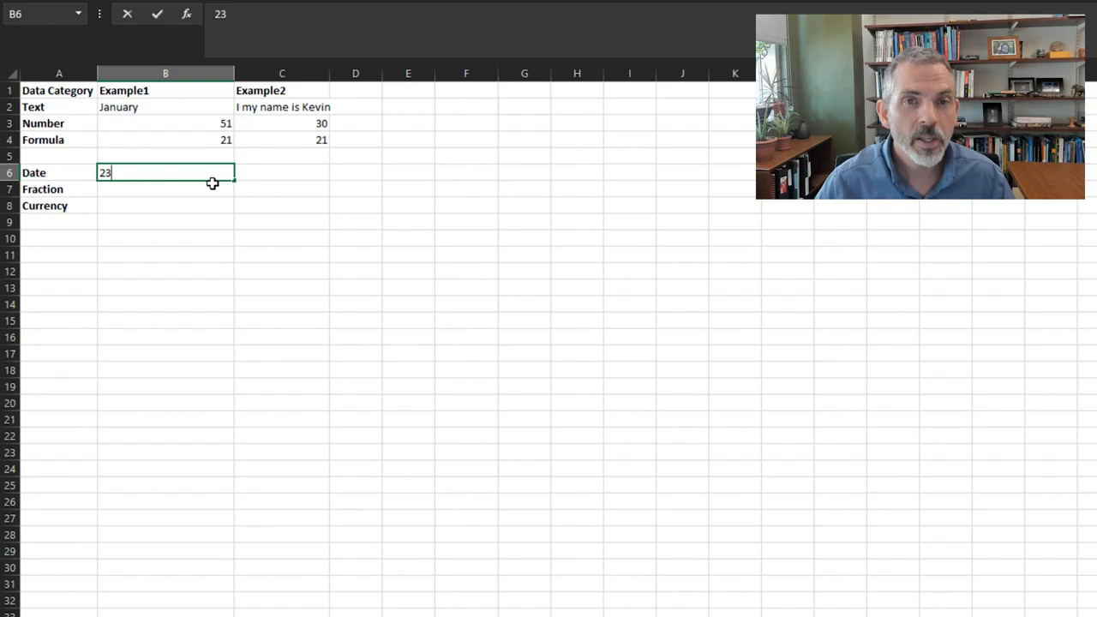
key("Tab")
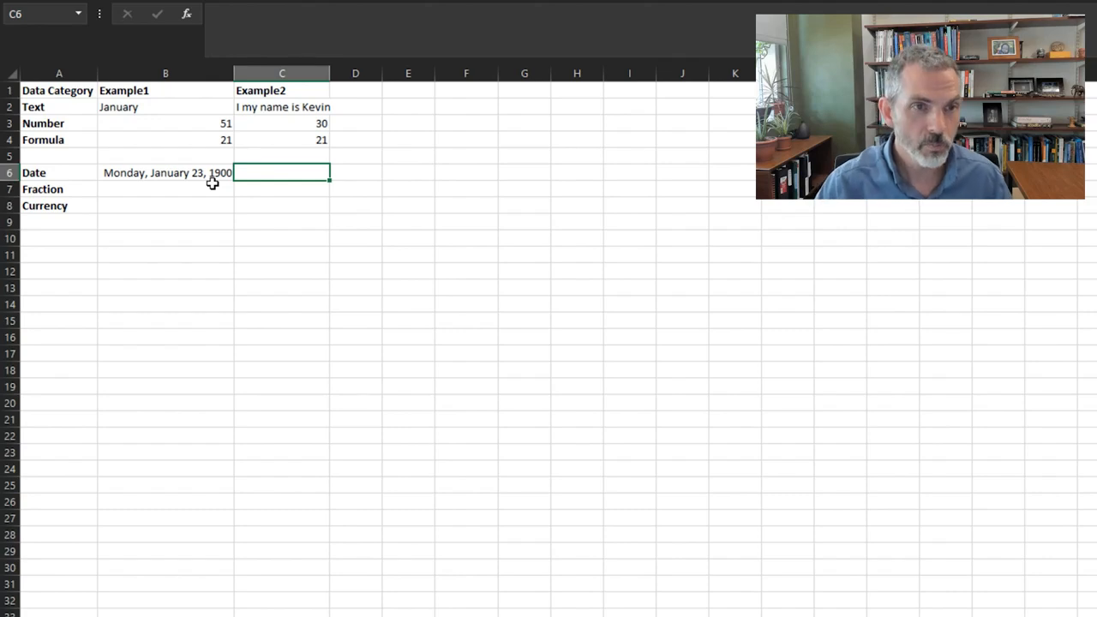
Clear cell B6 and reset its number format to General, entering 23 again
left_click(210, 174)
key("Delete")
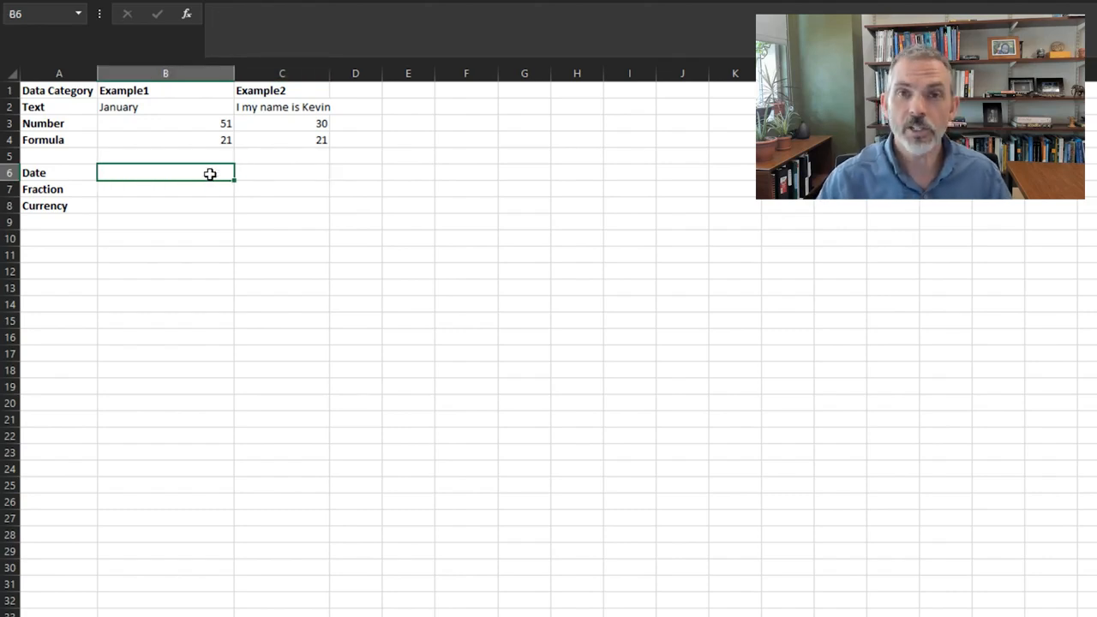
right_click(210, 174)
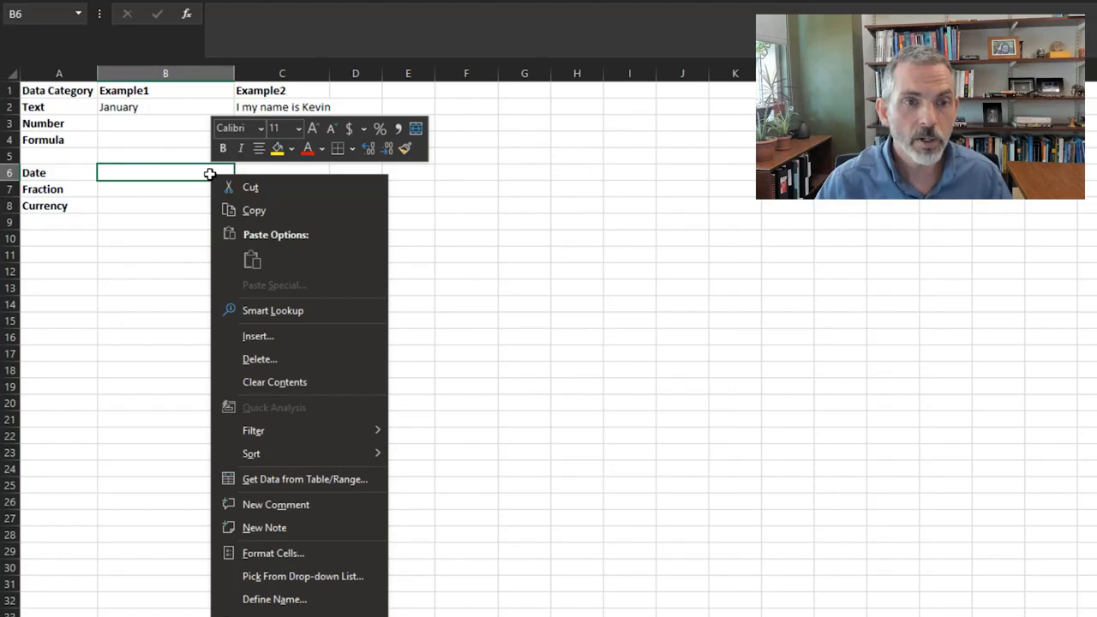
left_click(285, 551)
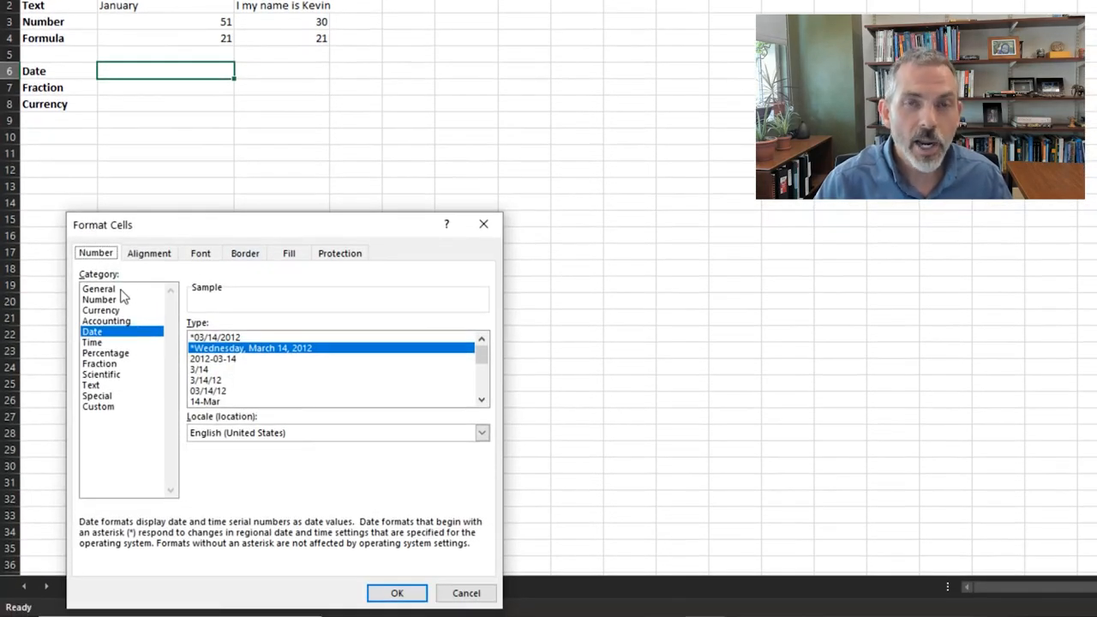
left_click(121, 289)
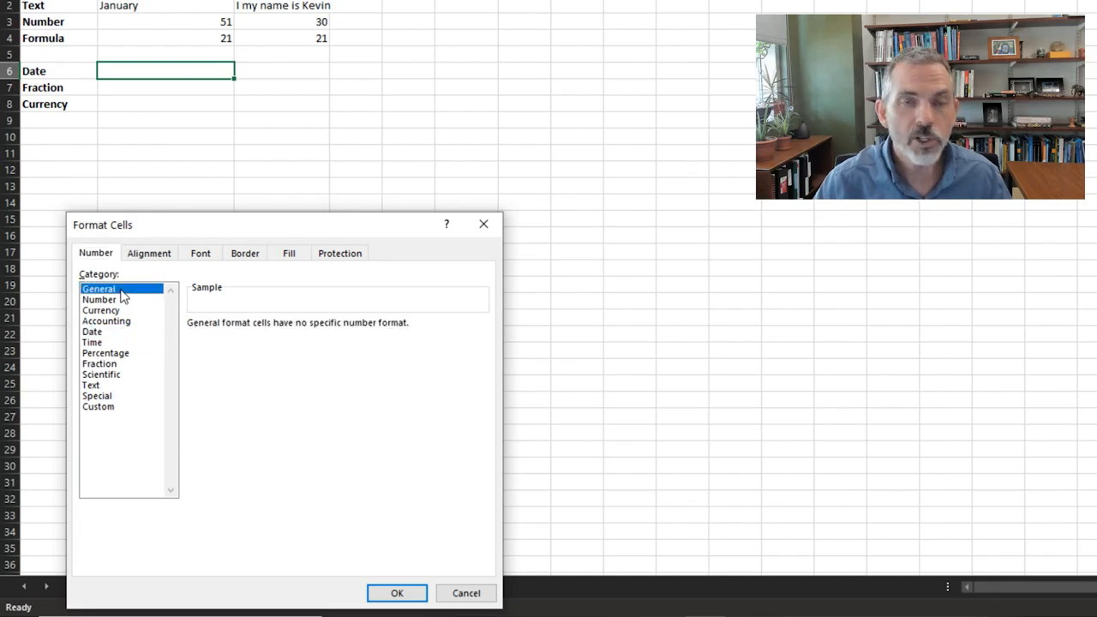
left_click(403, 593)
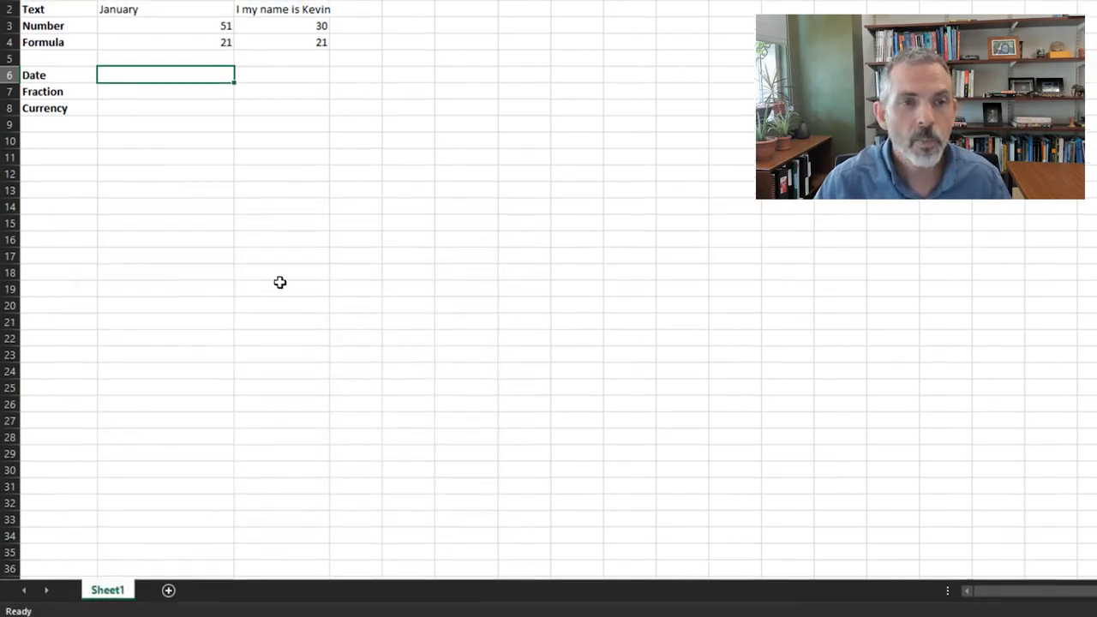
type("23")
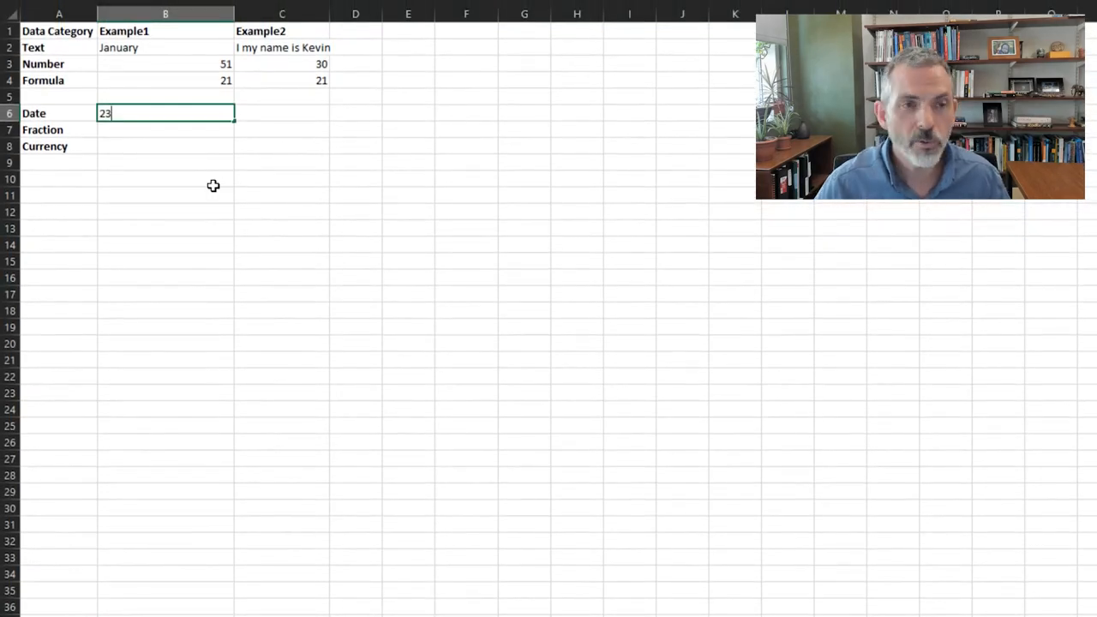
key("Tab")
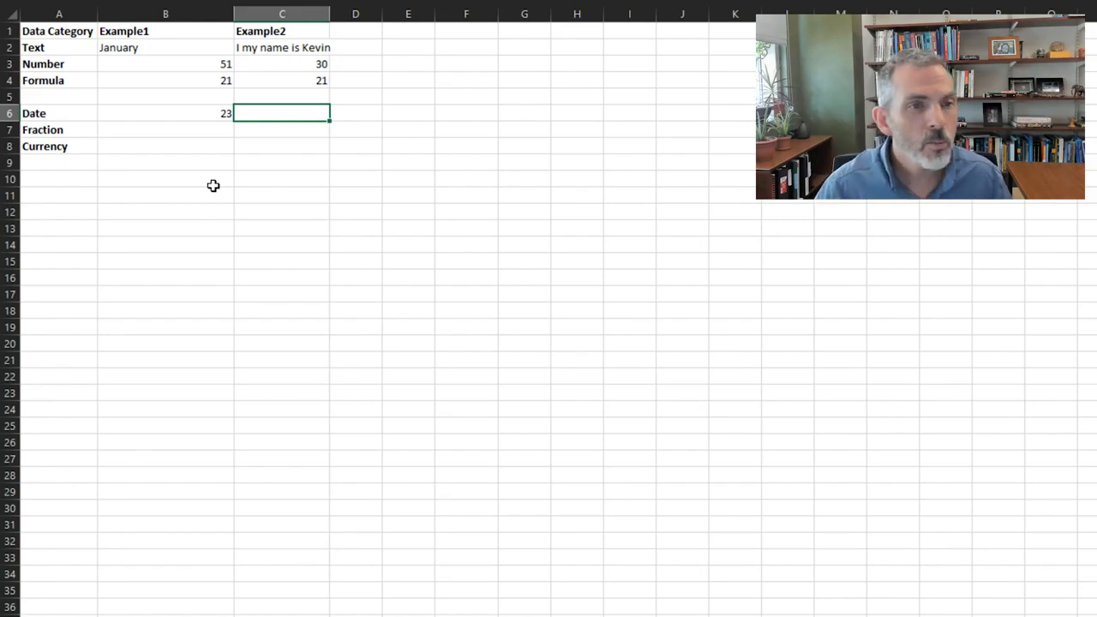
Enter the date 1/1/2021 in cell B6 in place of the number
key("Left")
type("1/1/2021")
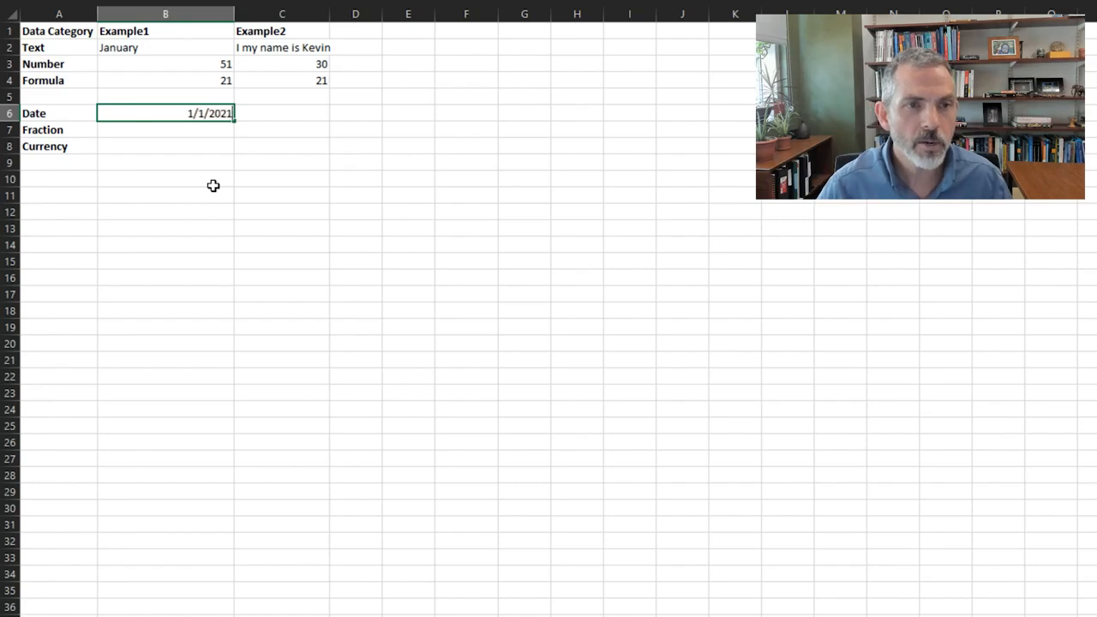
key("Tab")
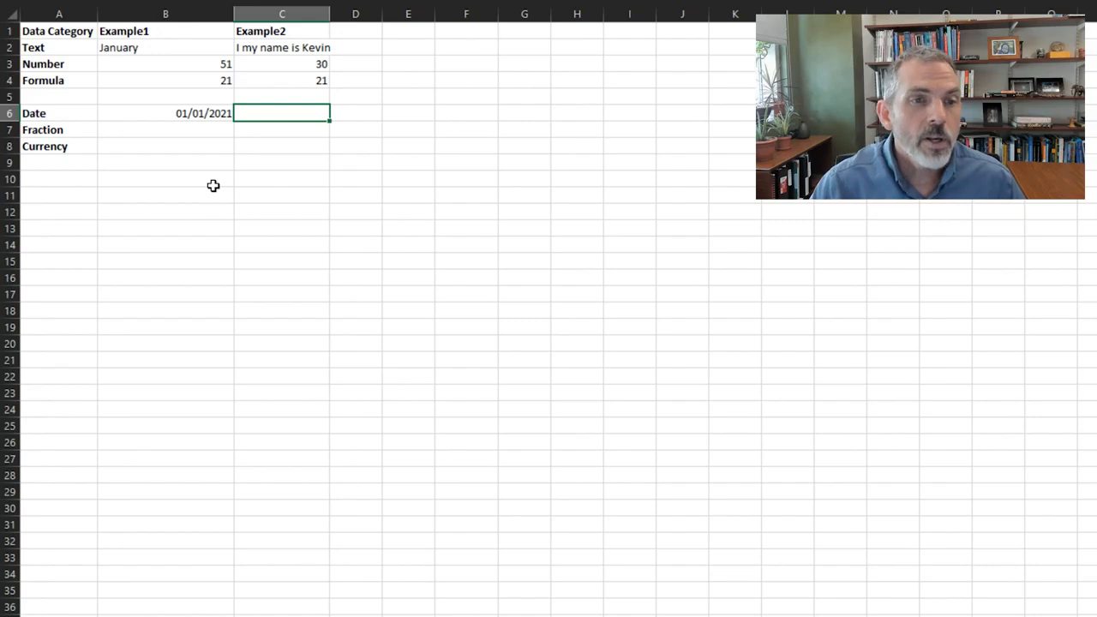
Apply the long date format *Wednesday, March 14, 2012 to the re-entered date in cell B6
left_click(211, 111)
right_click(213, 111)
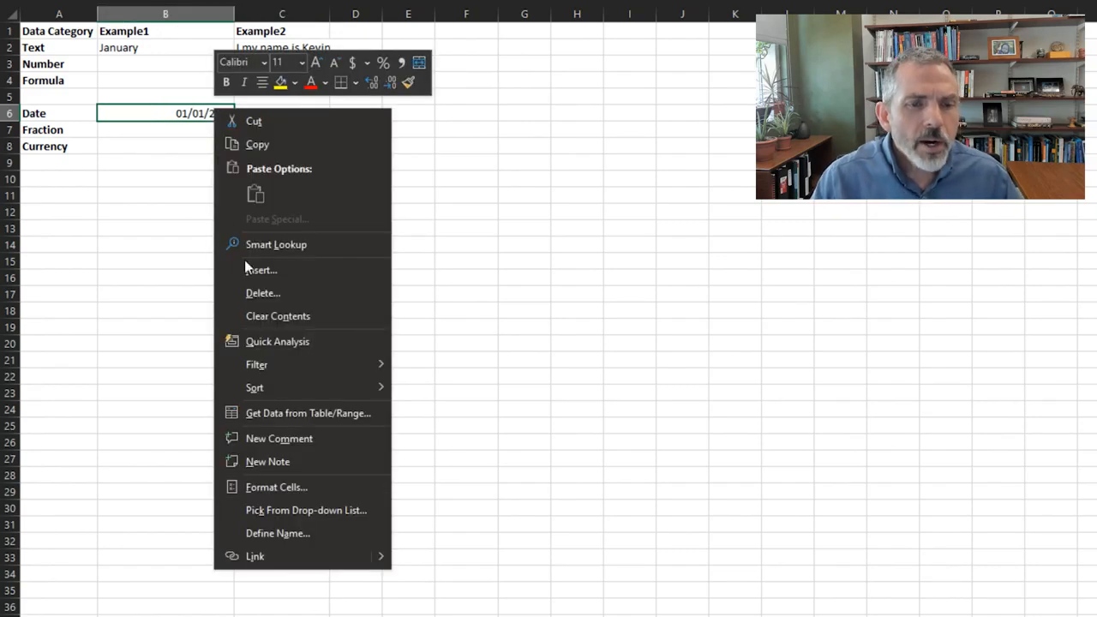
left_click(283, 489)
left_click_drag(312, 269, 470, 120)
left_click(447, 244)
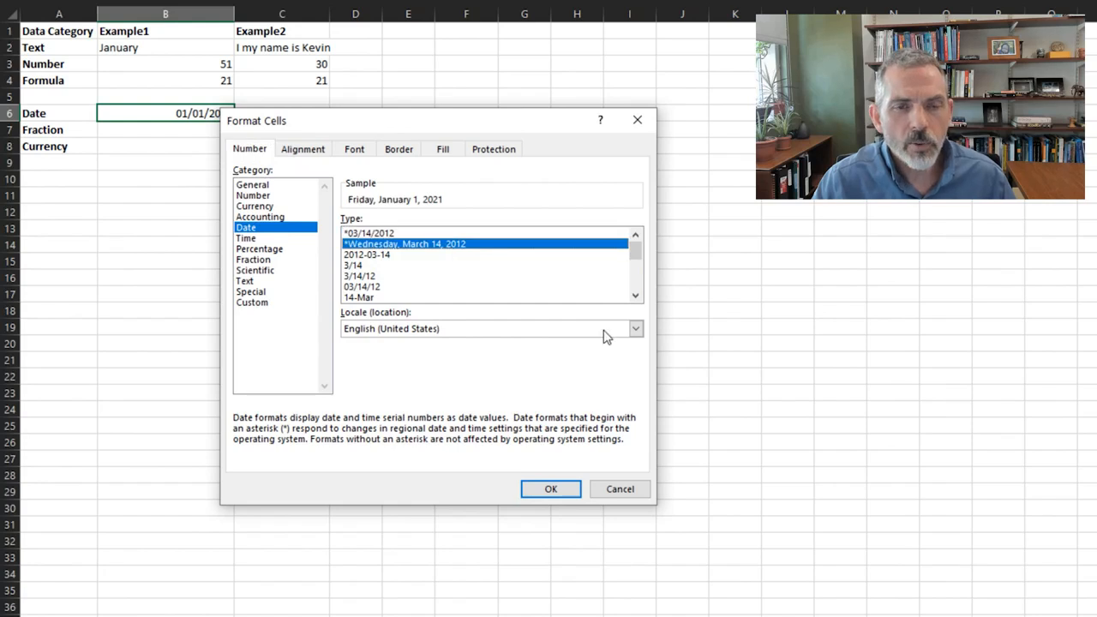
left_click(569, 492)
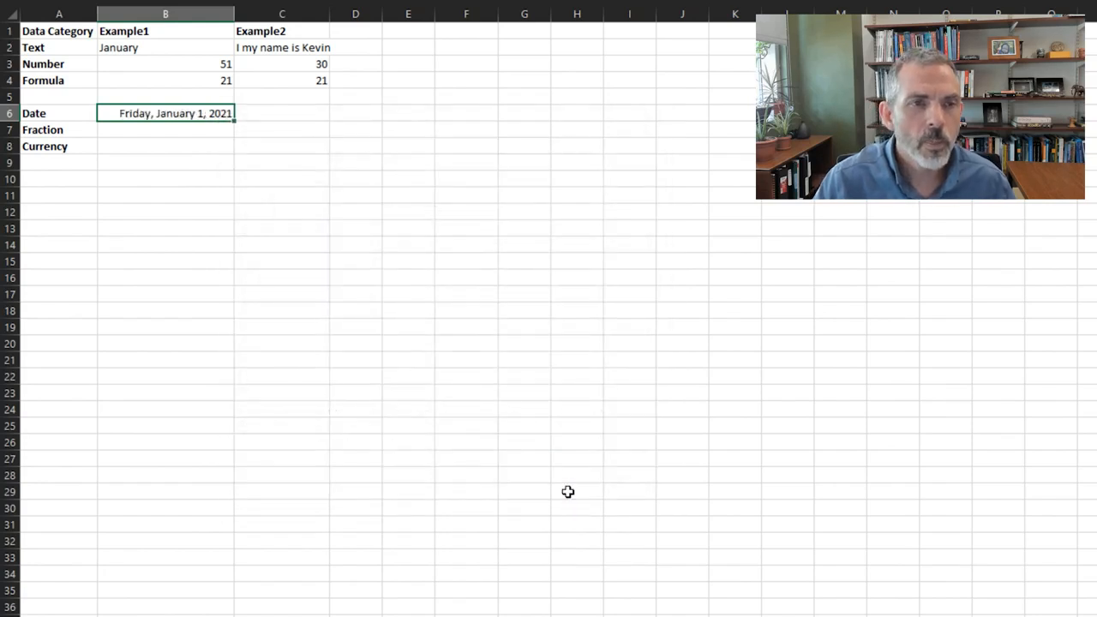
Enter 1/2 in cell C6 as the second Date example
left_click(292, 114)
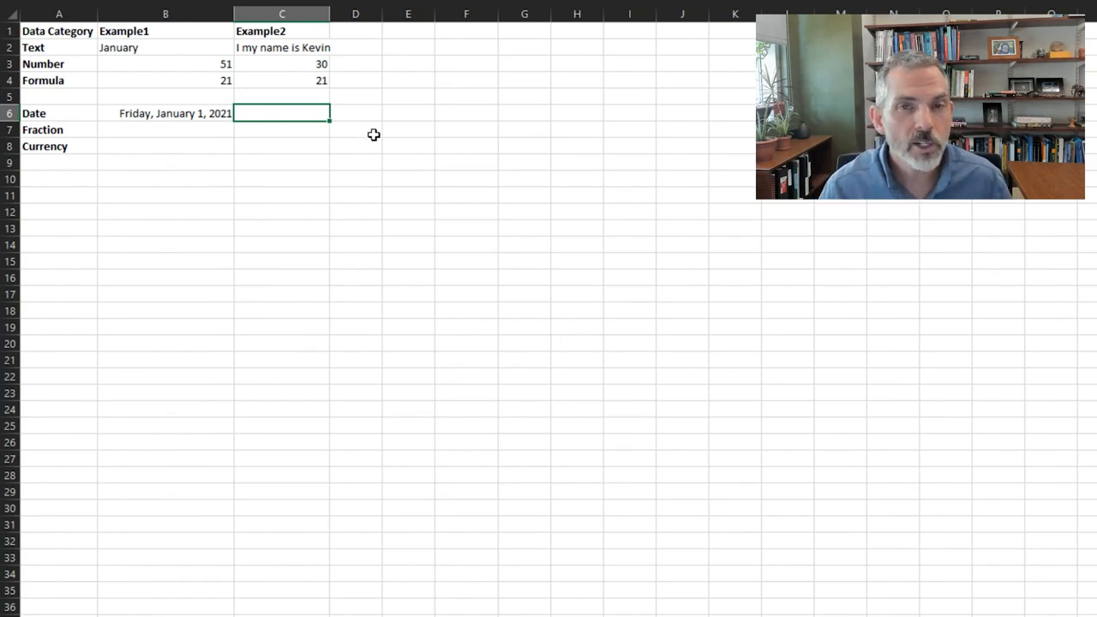
type("1/2")
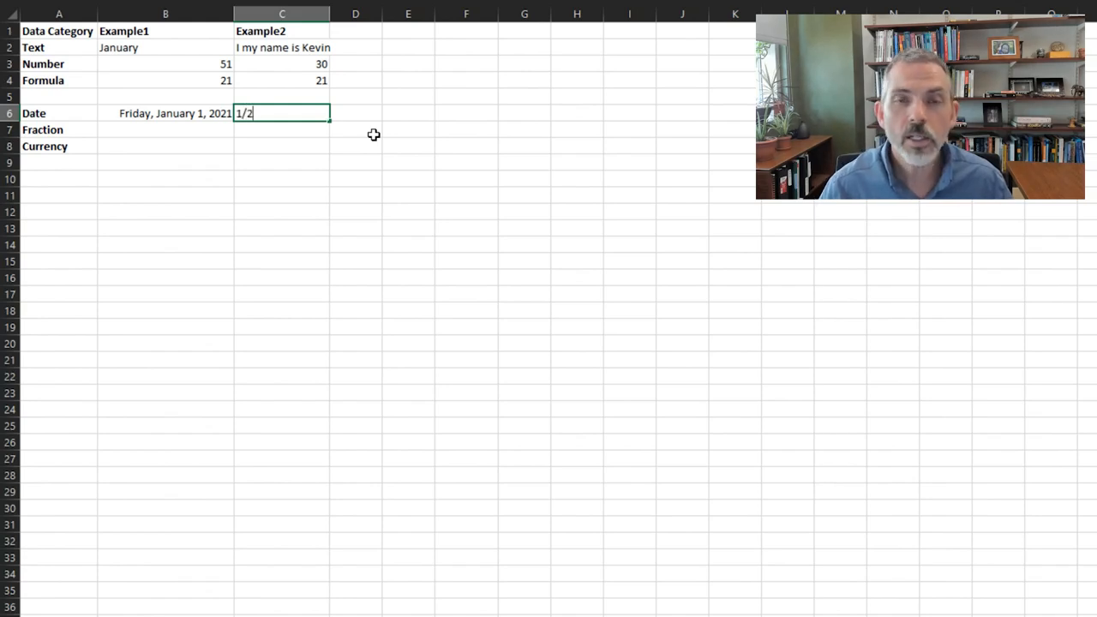
key("Tab")
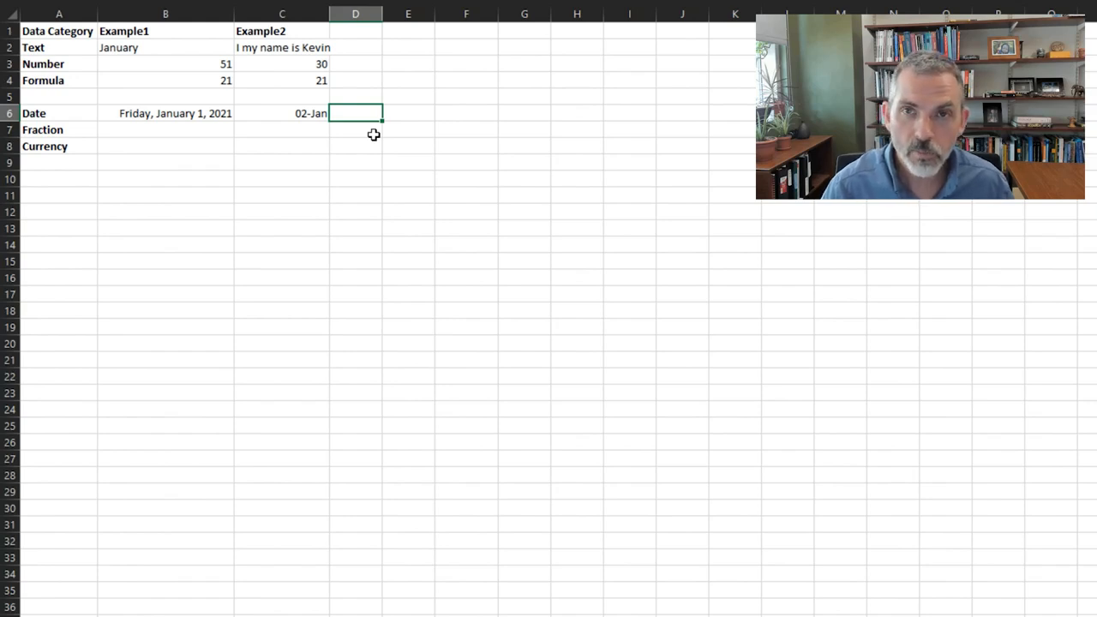
Format the empty cell B7 as a Fraction of type Up to one digit (1/4)
left_click(205, 135)
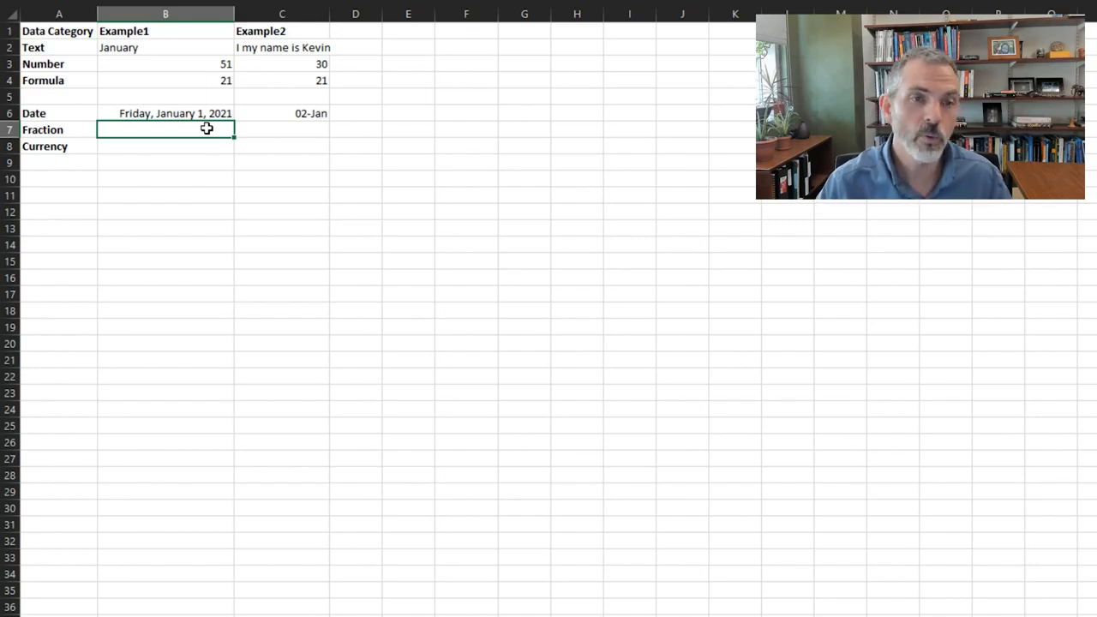
right_click(207, 128)
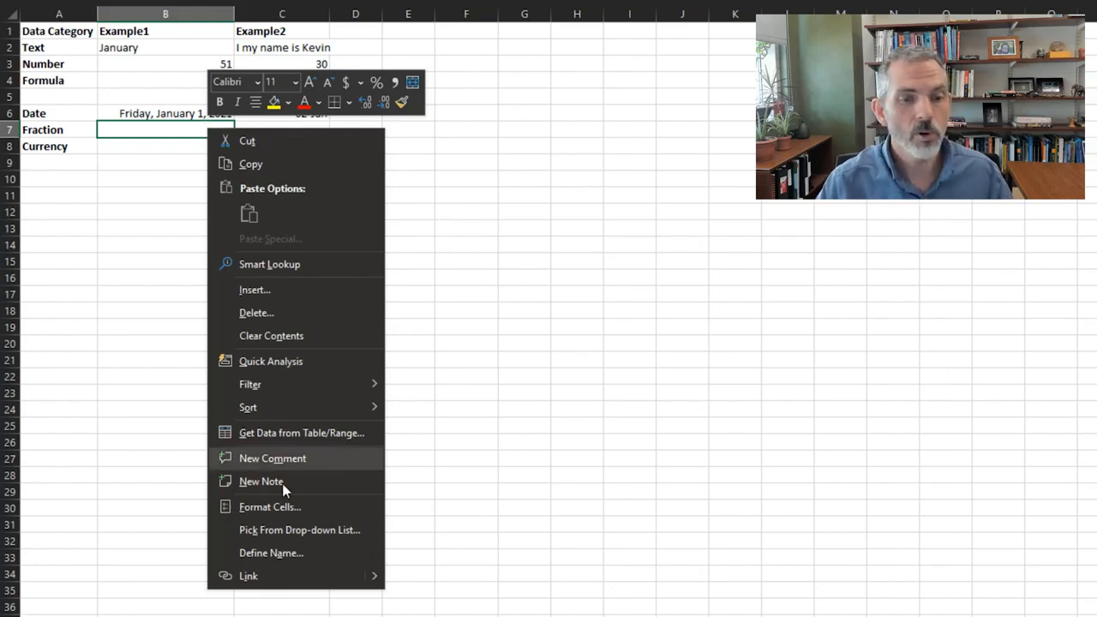
left_click(286, 506)
left_click_drag(317, 303, 521, 48)
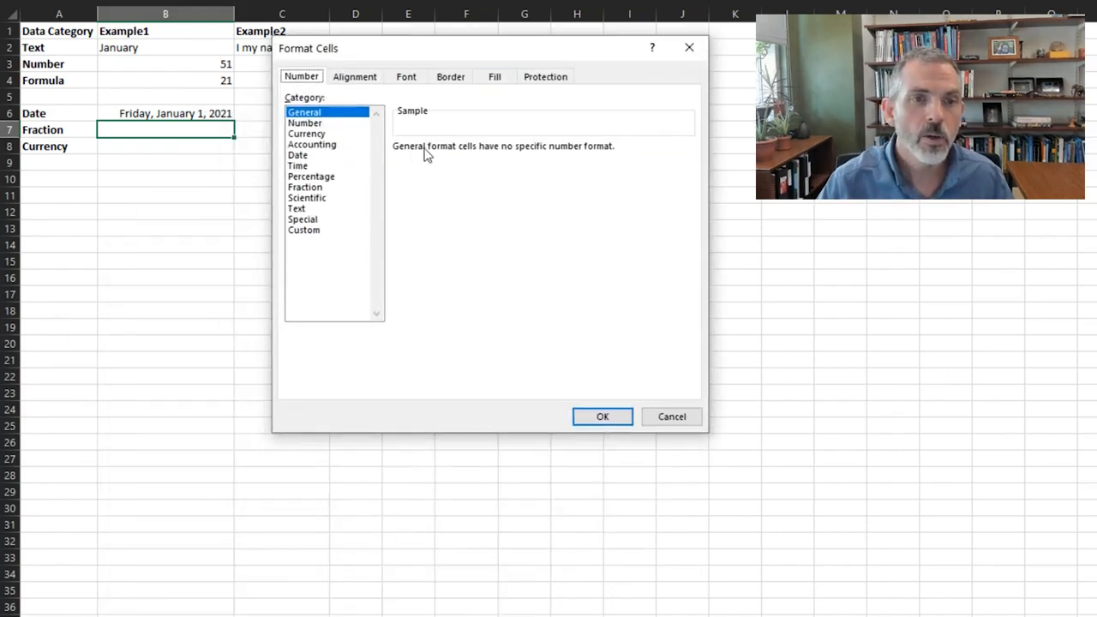
left_click(310, 187)
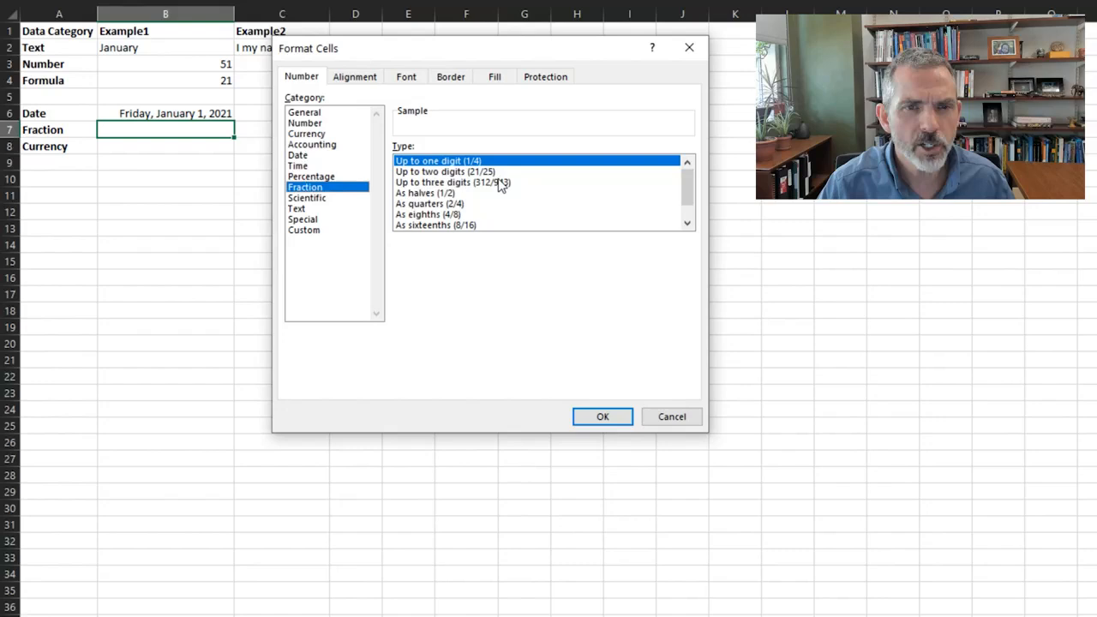
left_click(600, 417)
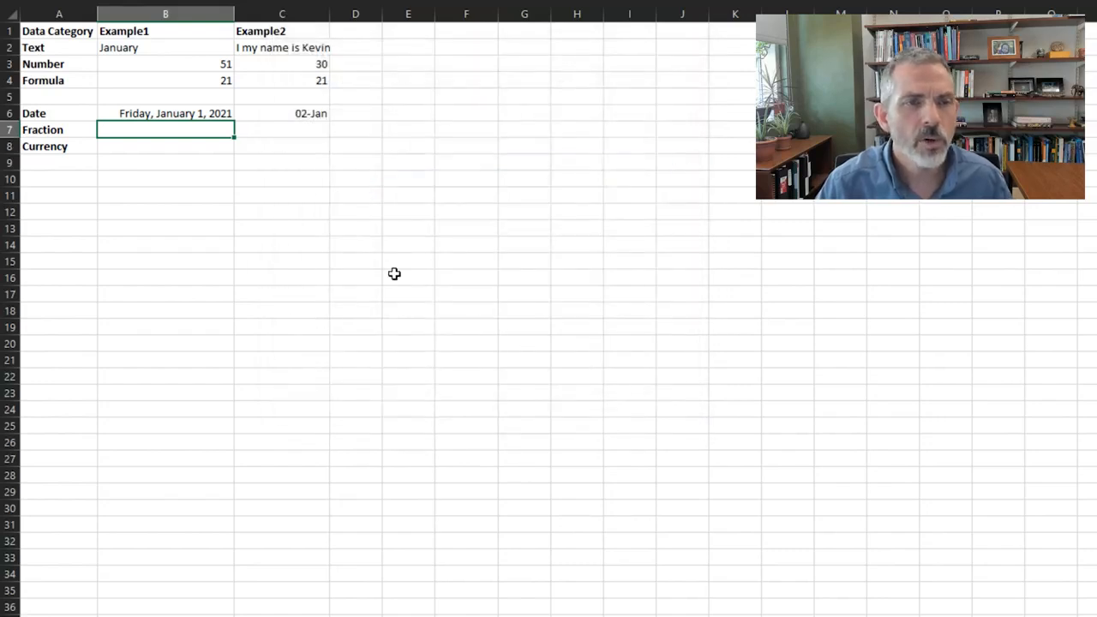
Fill the Fraction row with 1/2 in cell B7 and the formula =1/2 in cell C7
type("1/2")
key("Tab")
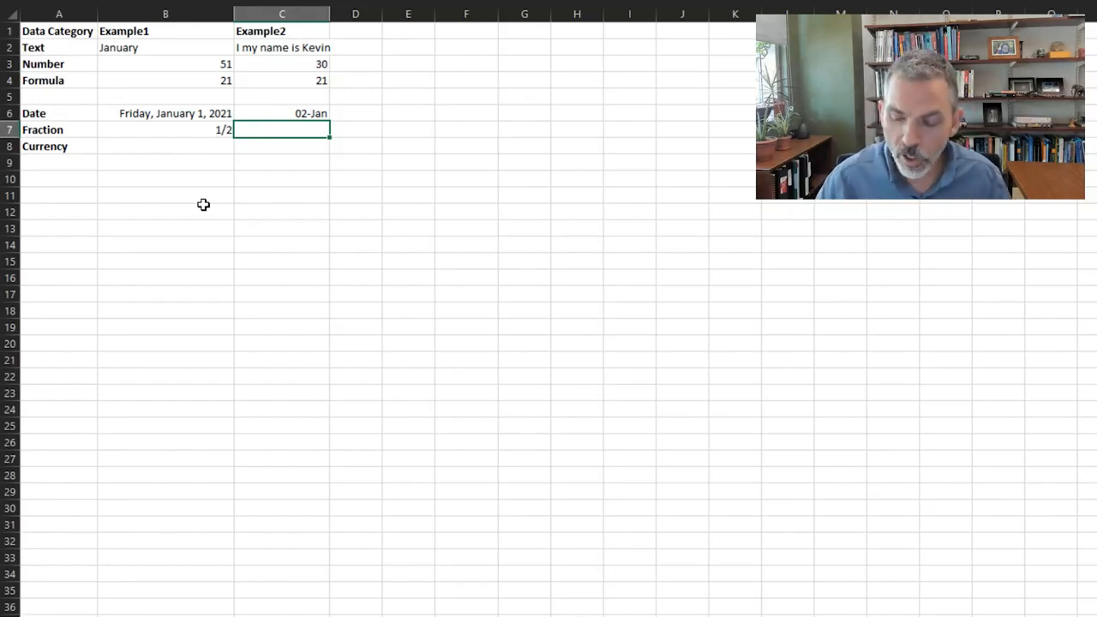
type("=1/2")
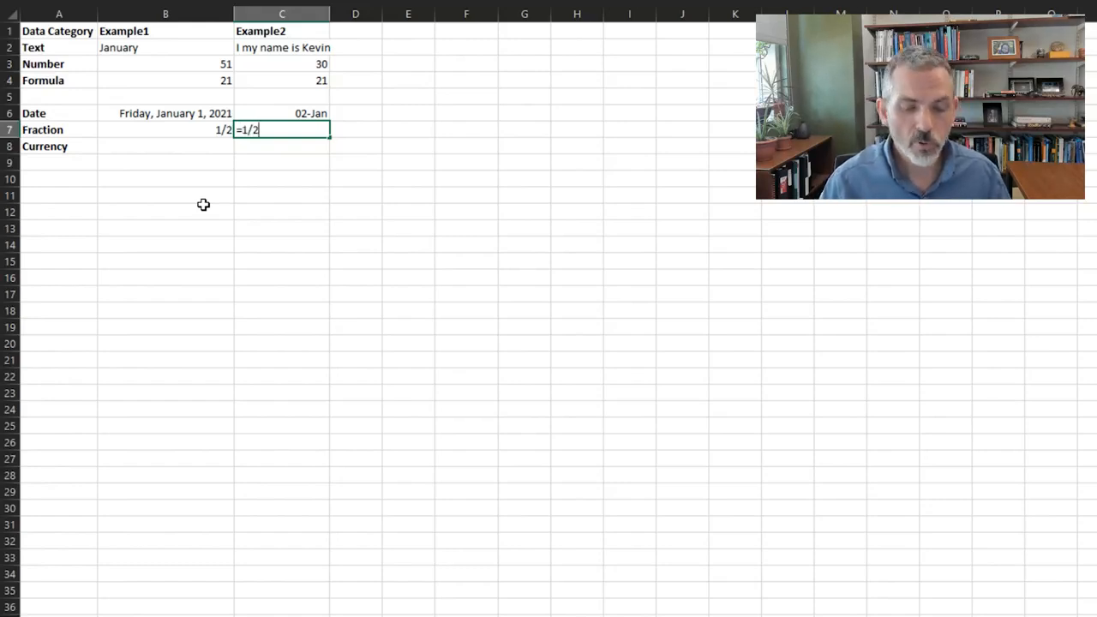
key("Tab")
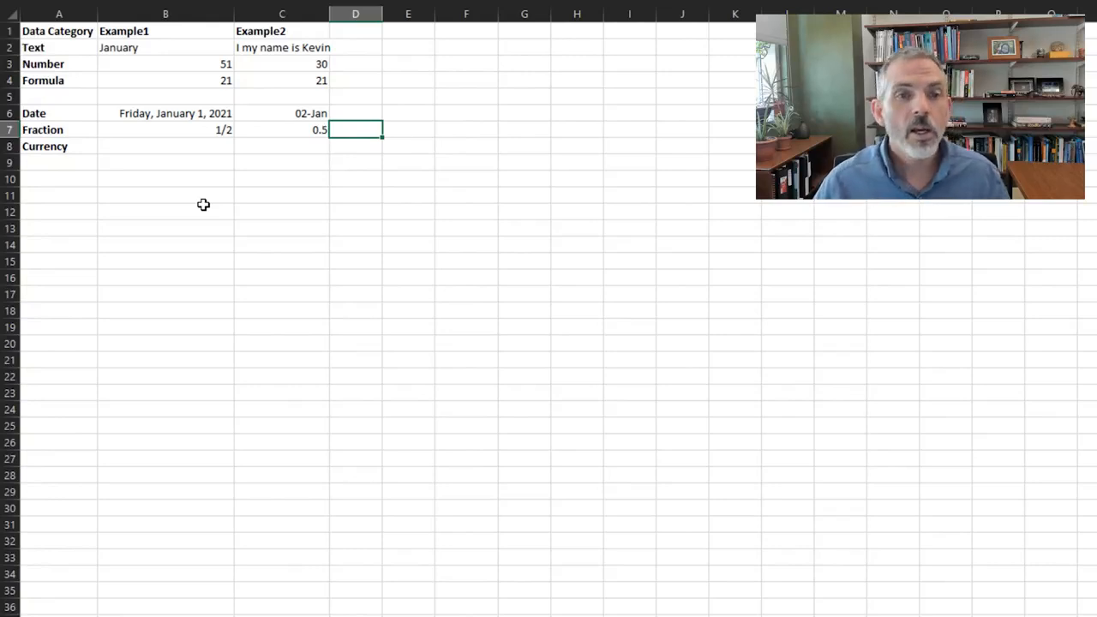
Enter 320 in cell B8 as the first Currency example
key("Down")
key("Left")
key("Left")
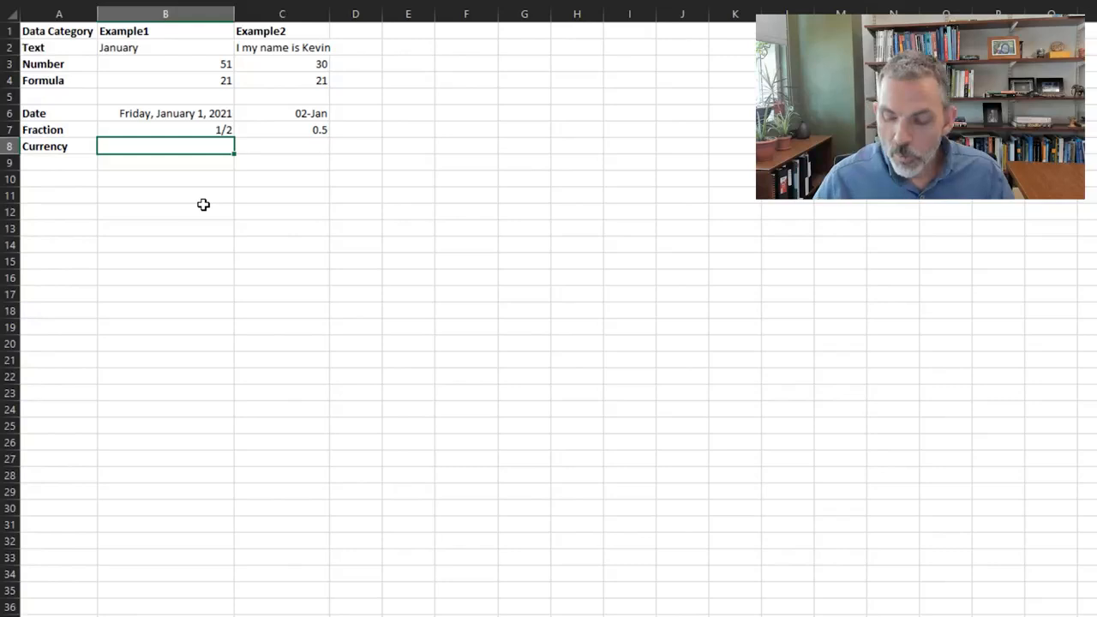
type("320")
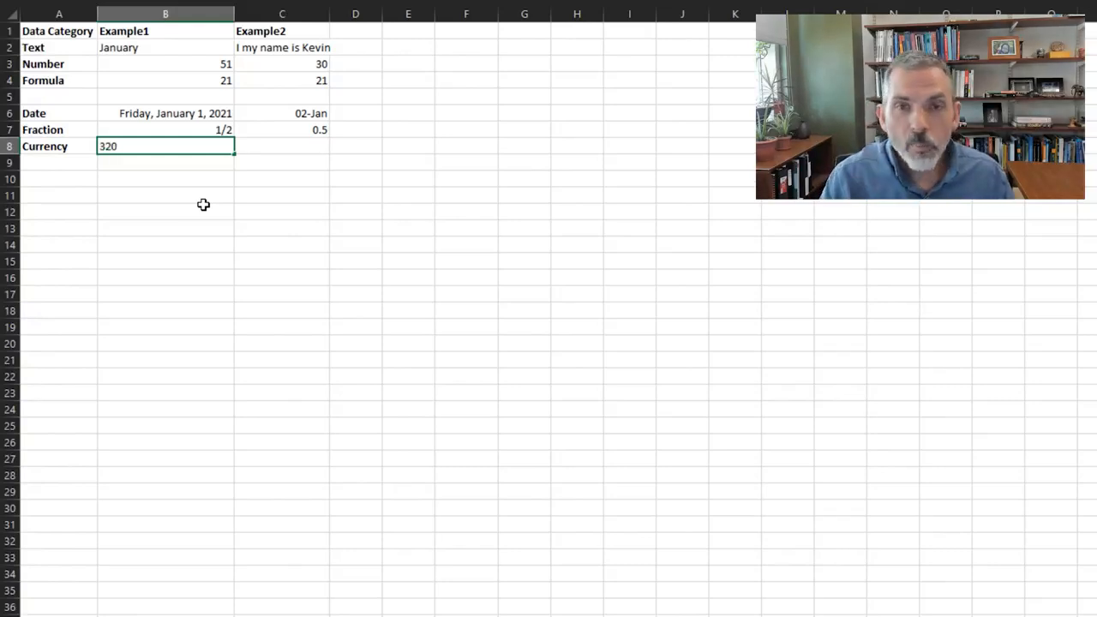
key("Tab")
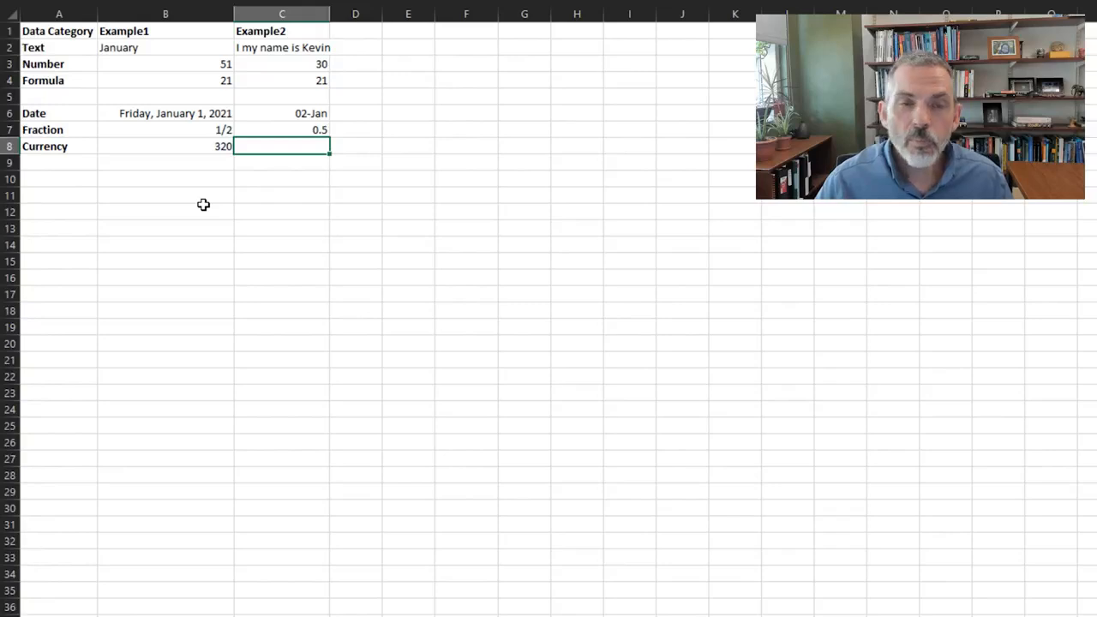
Format cell B8 as Currency with 2 decimal places, the $ symbol and the -$1,234.10 negative number style
key("Left")
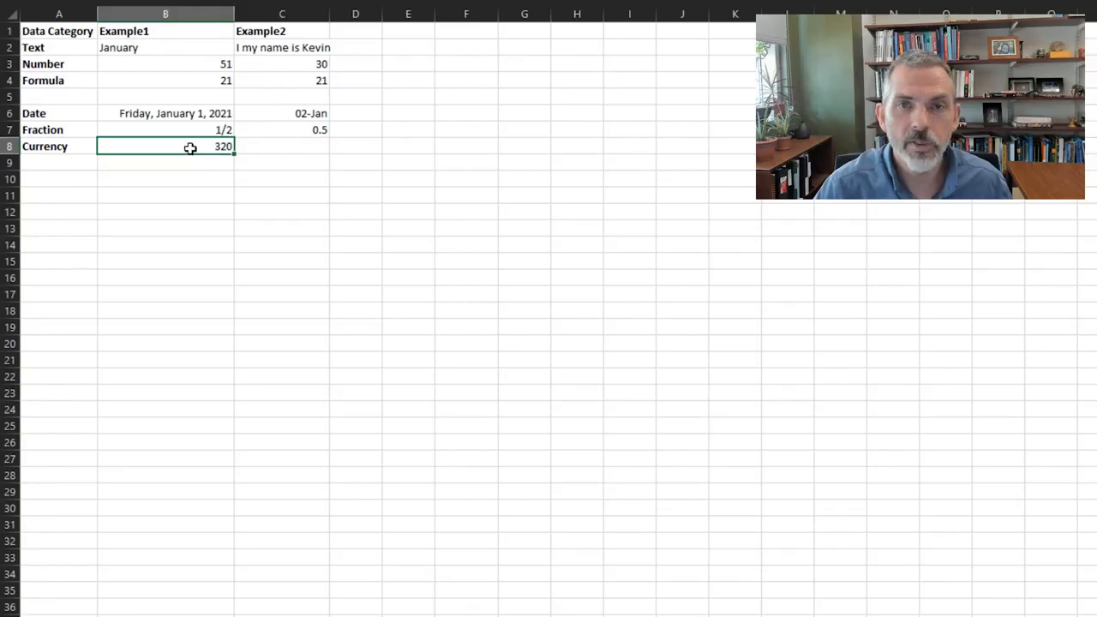
right_click(190, 147)
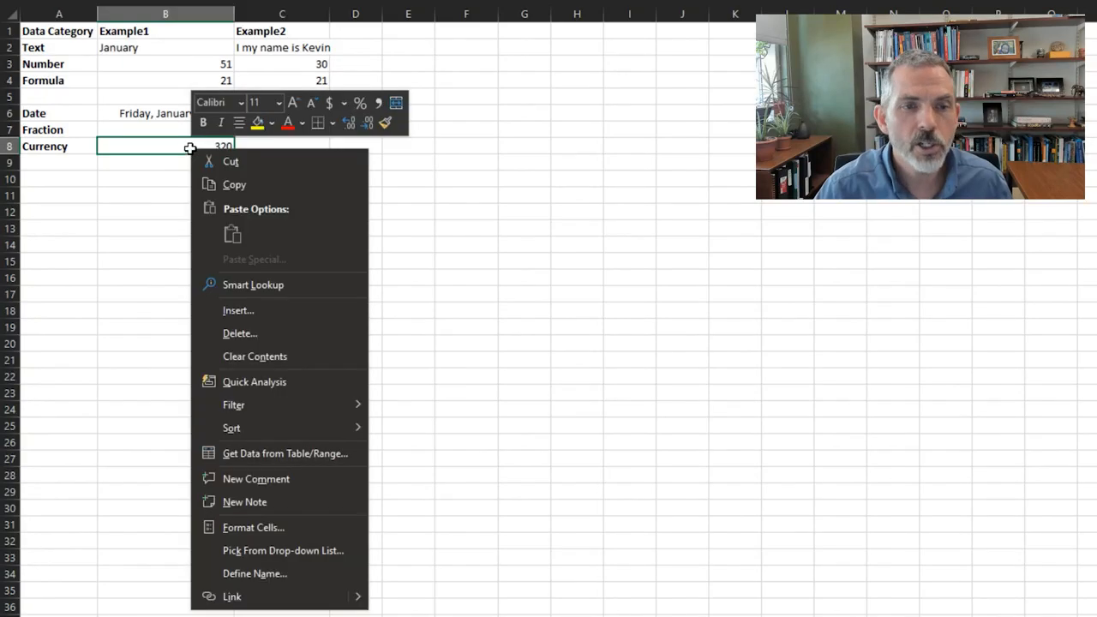
left_click(252, 529)
left_click_drag(296, 345, 553, 83)
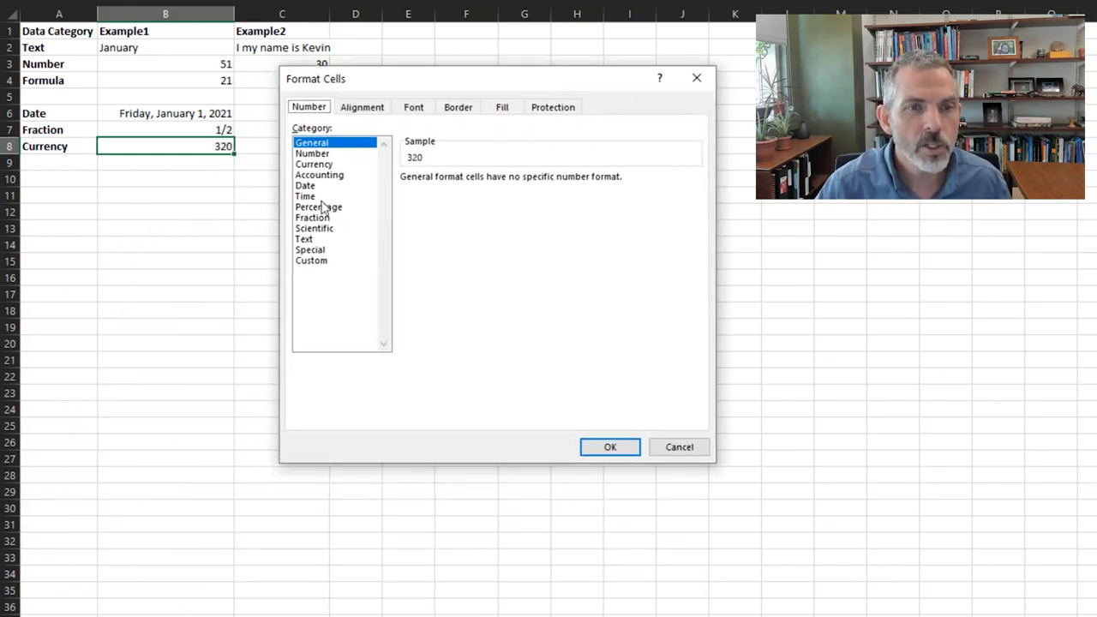
left_click(317, 166)
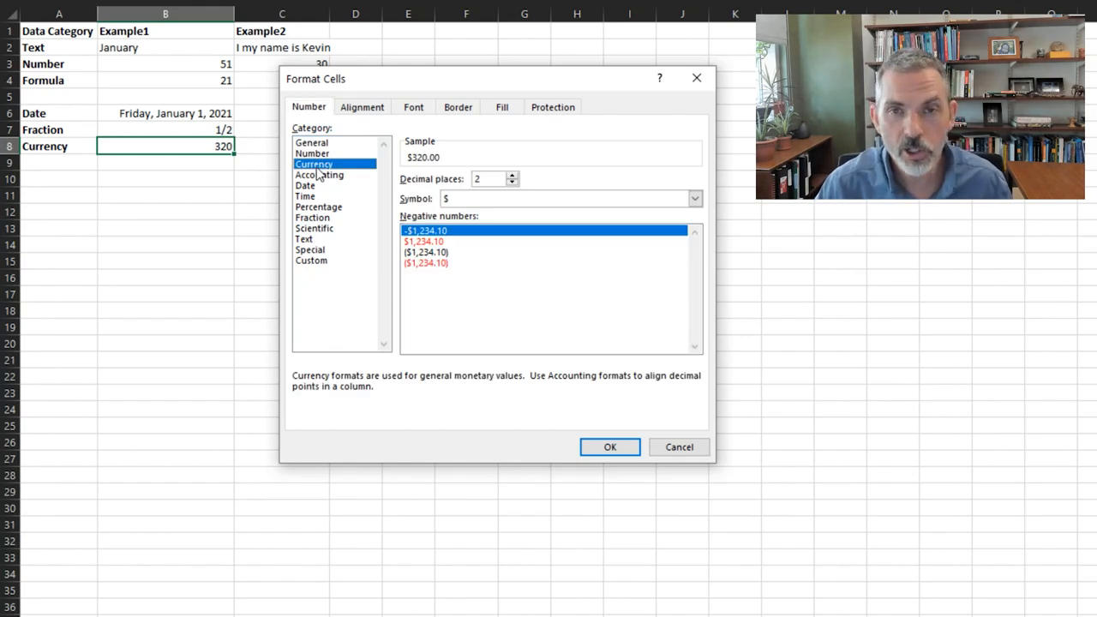
left_click(540, 199)
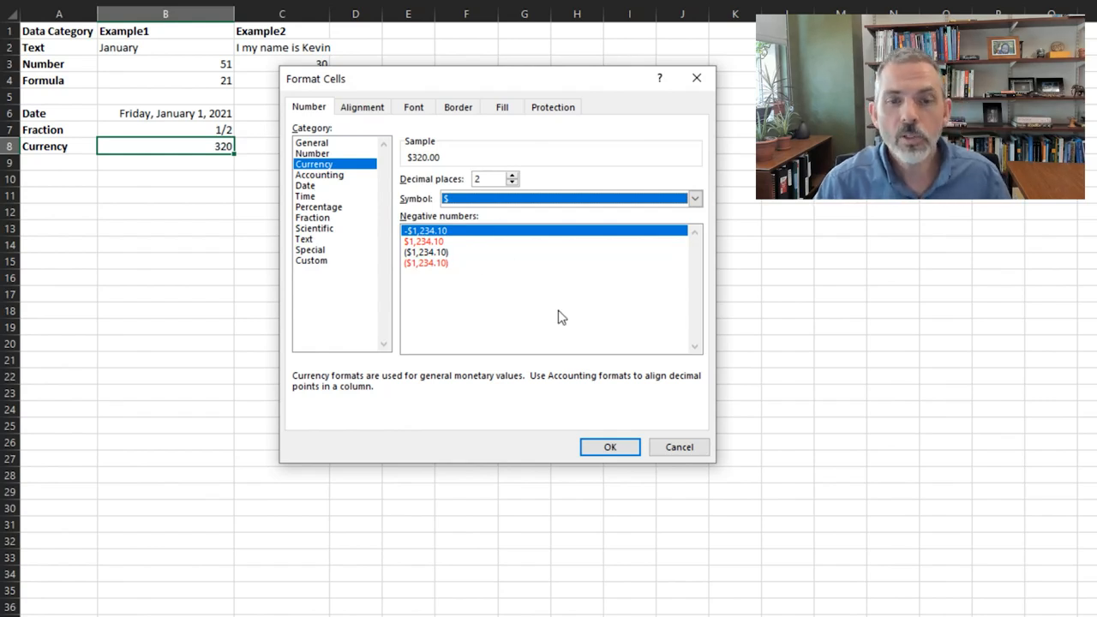
left_click(607, 449)
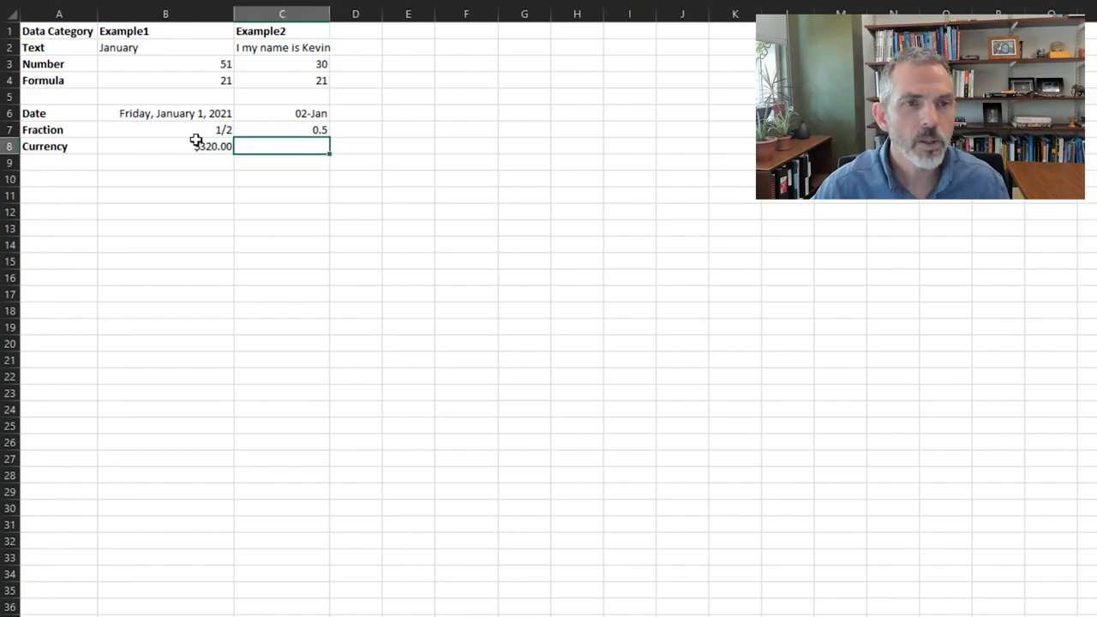
Open the cell formatting settings of the currency amount in B8 to examine its number format options
right_click(196, 142)
left_click(262, 517)
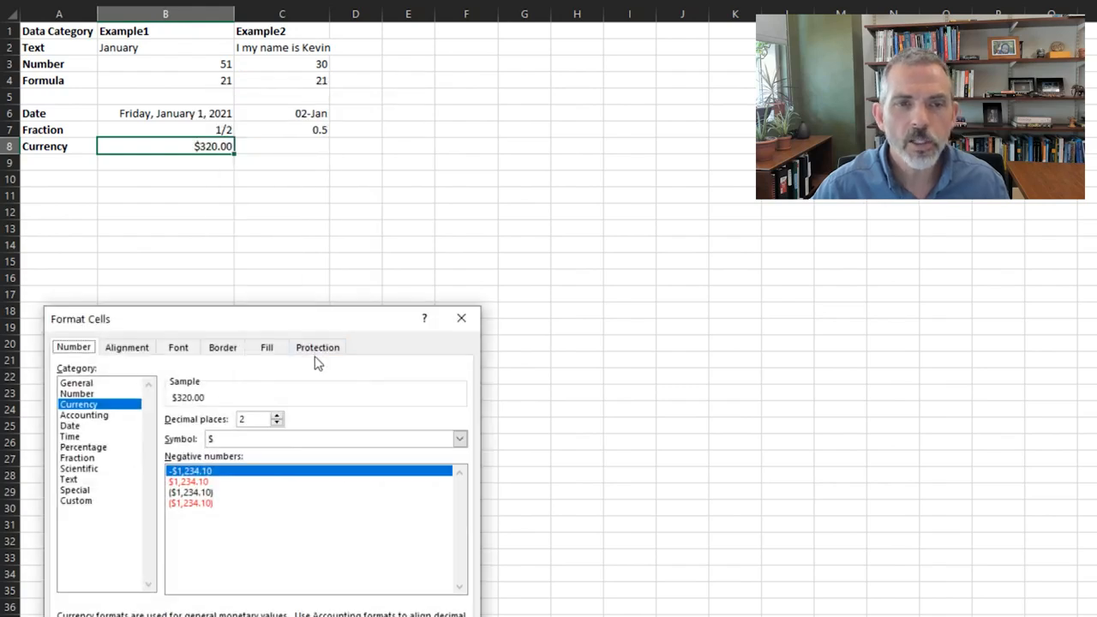
left_click_drag(331, 321, 570, 126)
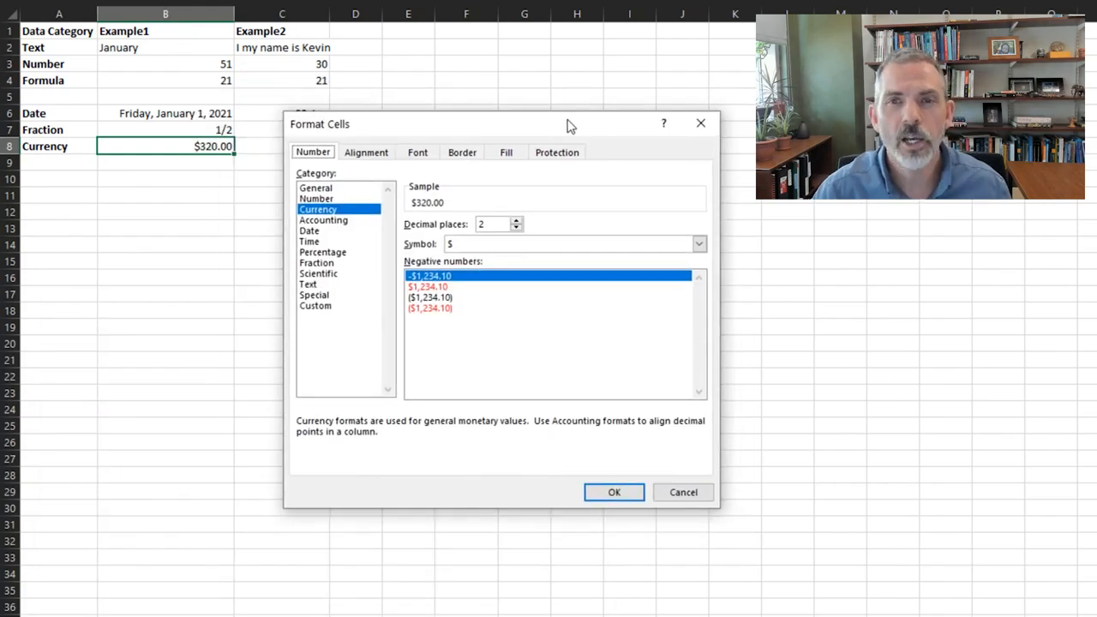